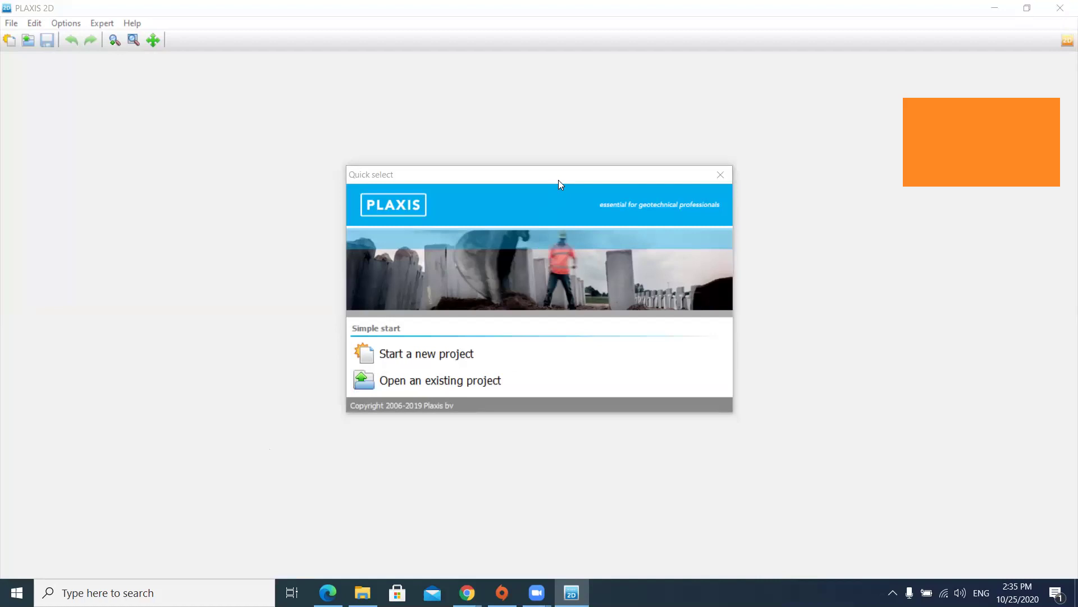
# Step: Dismiss PLAXIS 2D's Quick select start dialog without creating or opening a project
pyautogui.click(719, 179)
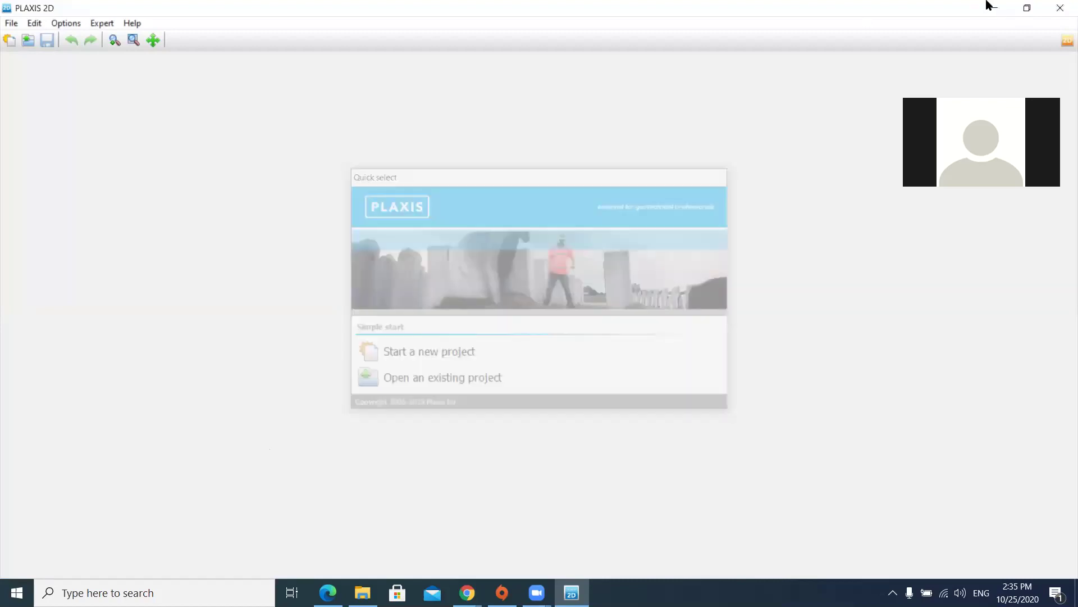
# Step: Exit PLAXIS 2D and show the Chrome window thumbnails from the taskbar
pyautogui.click(994, 7)
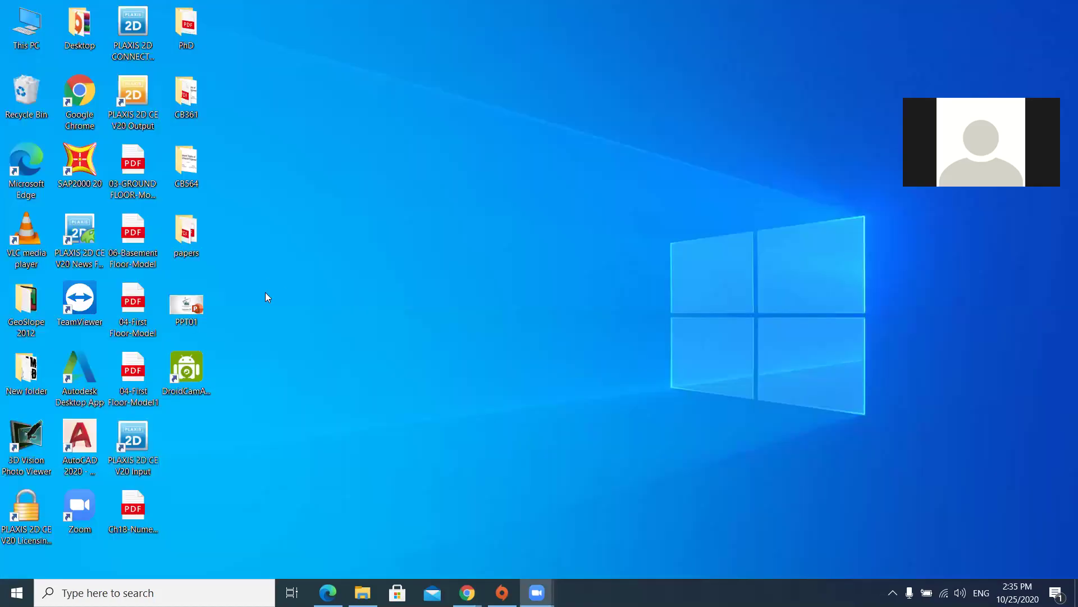
pyautogui.rightClick(298, 330)
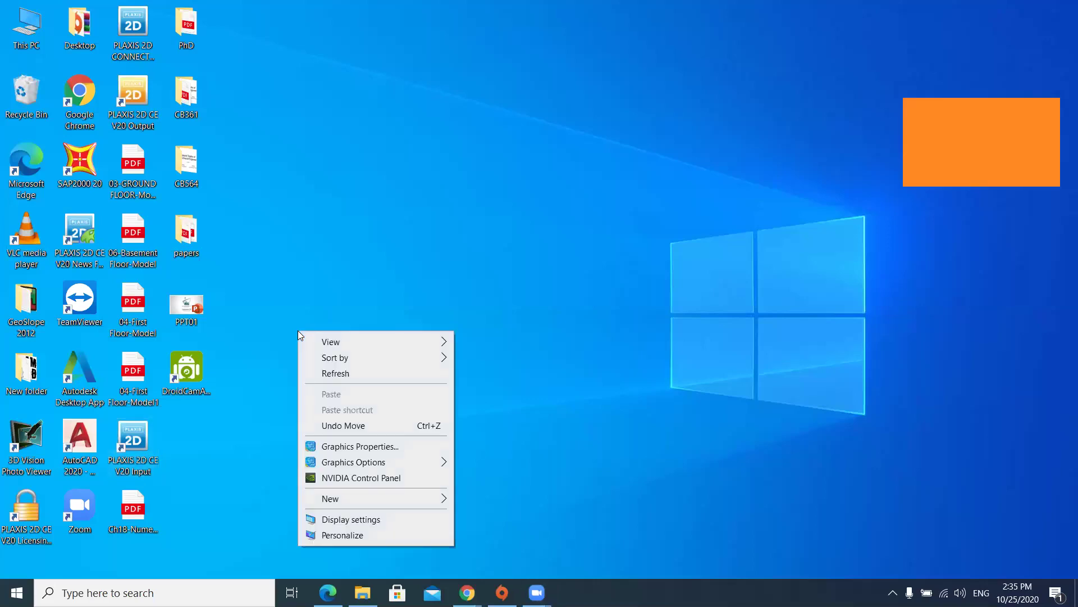
pyautogui.click(405, 553)
pyautogui.moveTo(468, 592)
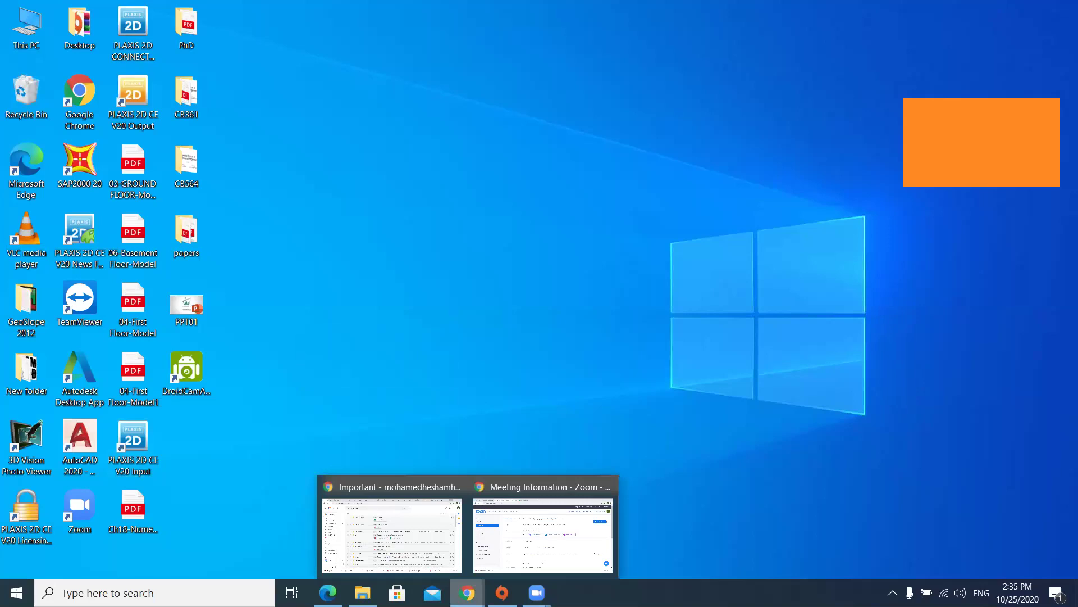
pyautogui.click(327, 593)
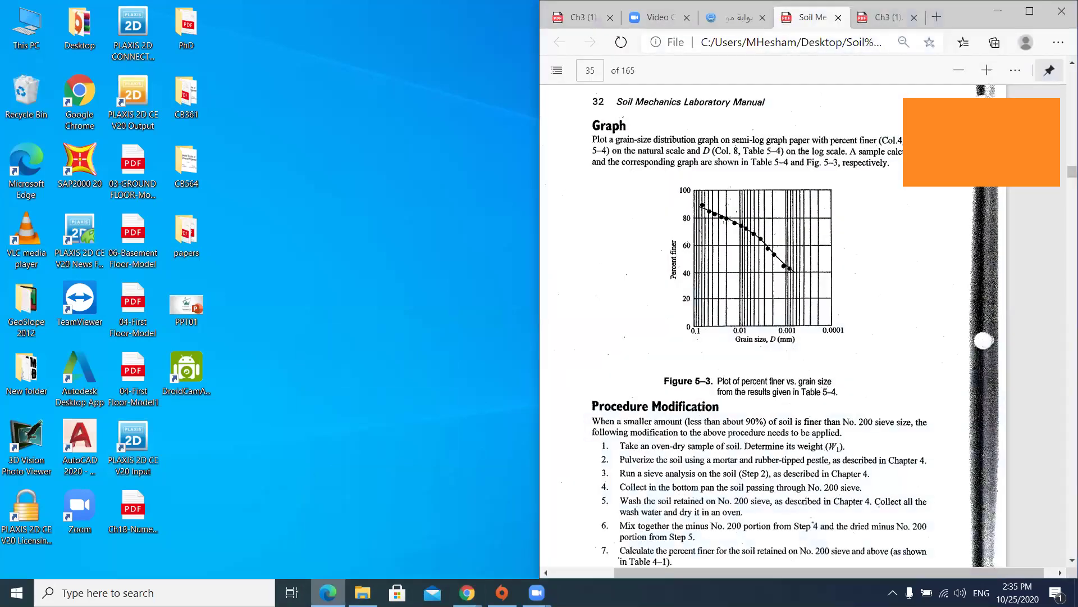
pyautogui.click(327, 592)
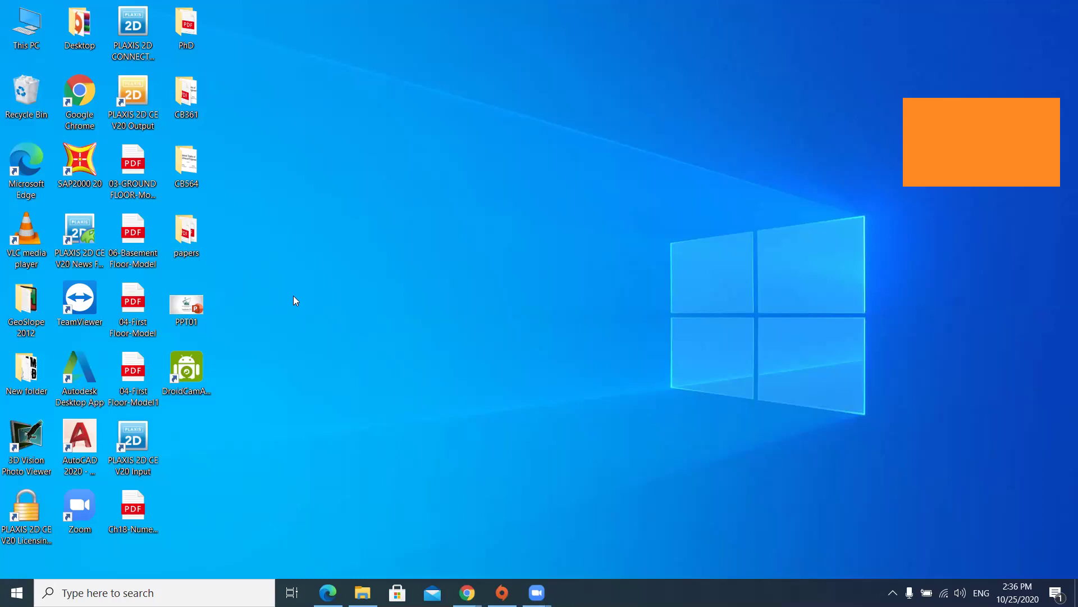
pyautogui.rightClick(310, 259)
pyautogui.click(332, 300)
pyautogui.click(133, 28)
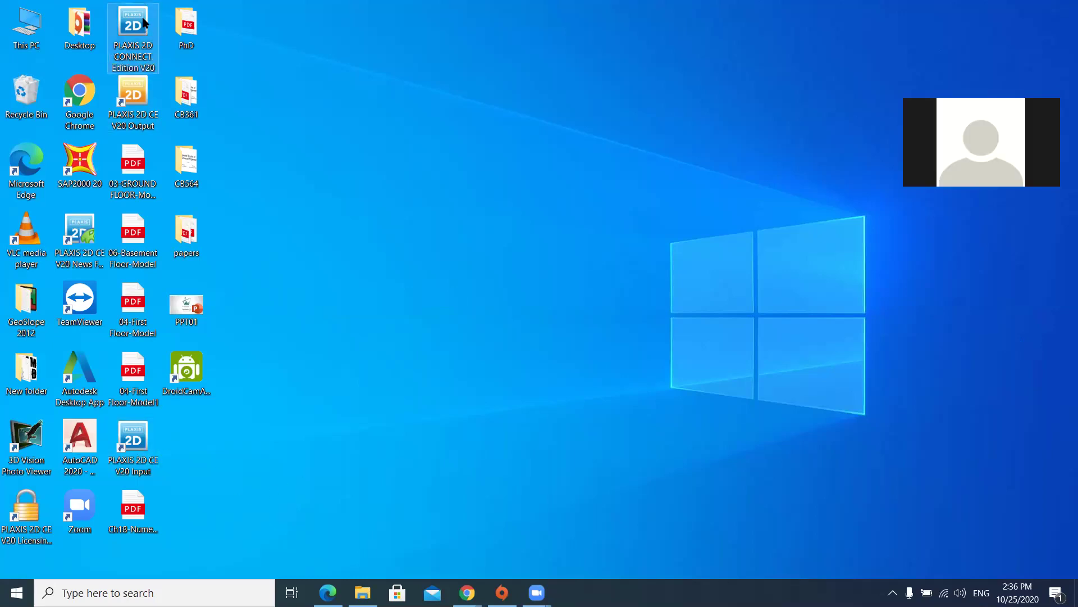
pyautogui.click(259, 111)
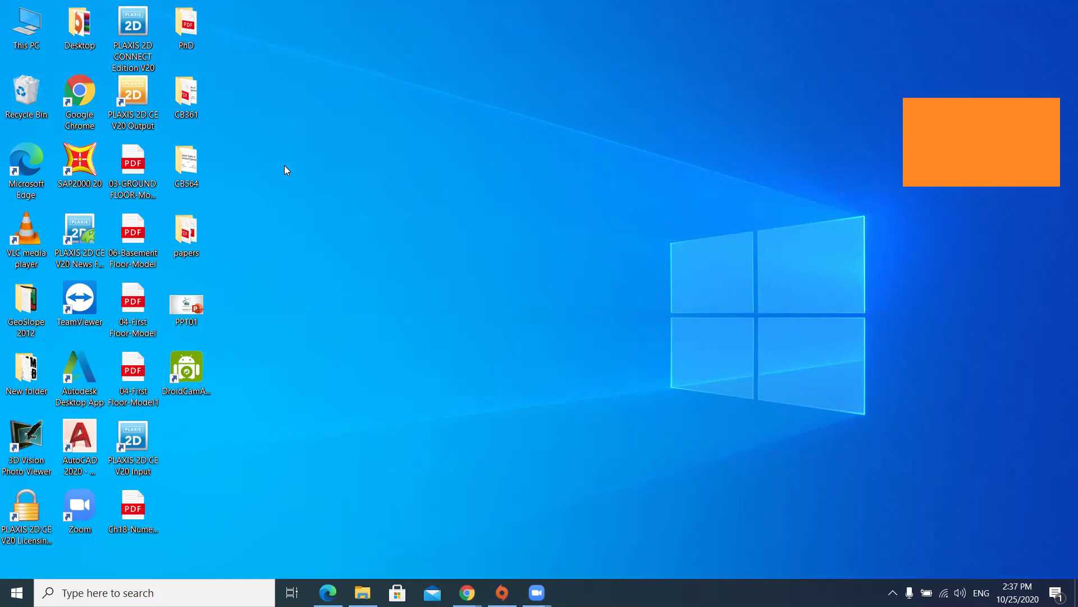
# Step: Create a new Excel worksheet on the desktop named 'Attendence' and open it
pyautogui.rightClick(257, 315)
pyautogui.moveTo(297, 482)
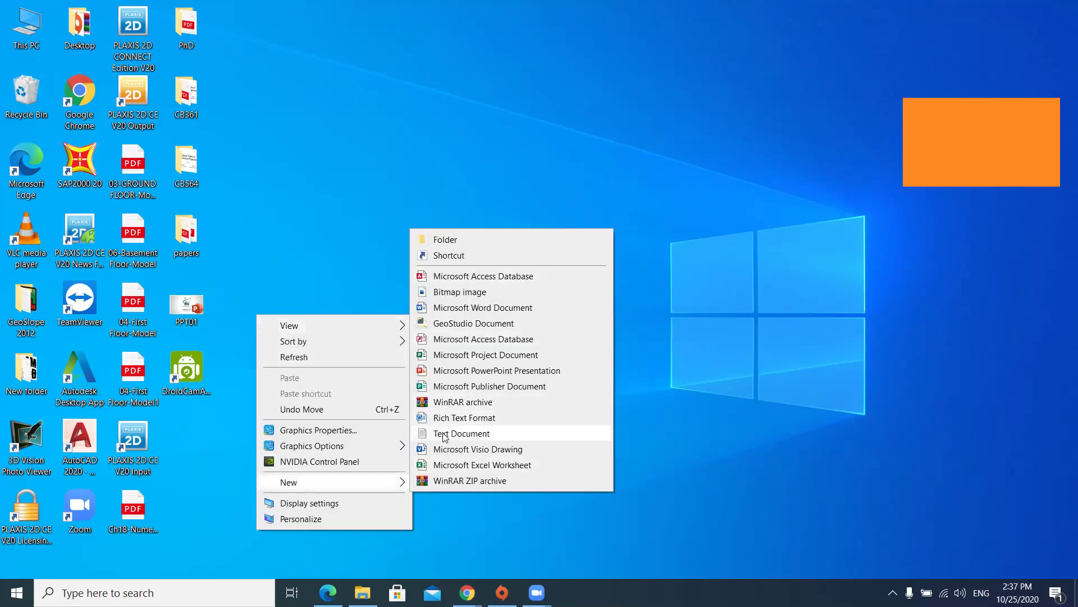
pyautogui.click(455, 466)
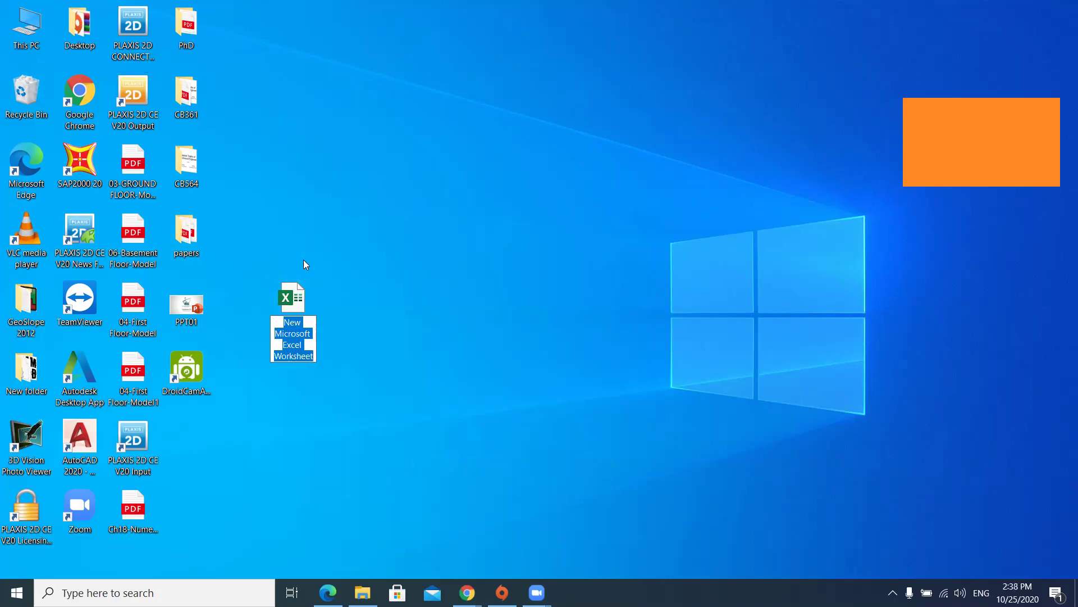
pyautogui.write('Attendence')
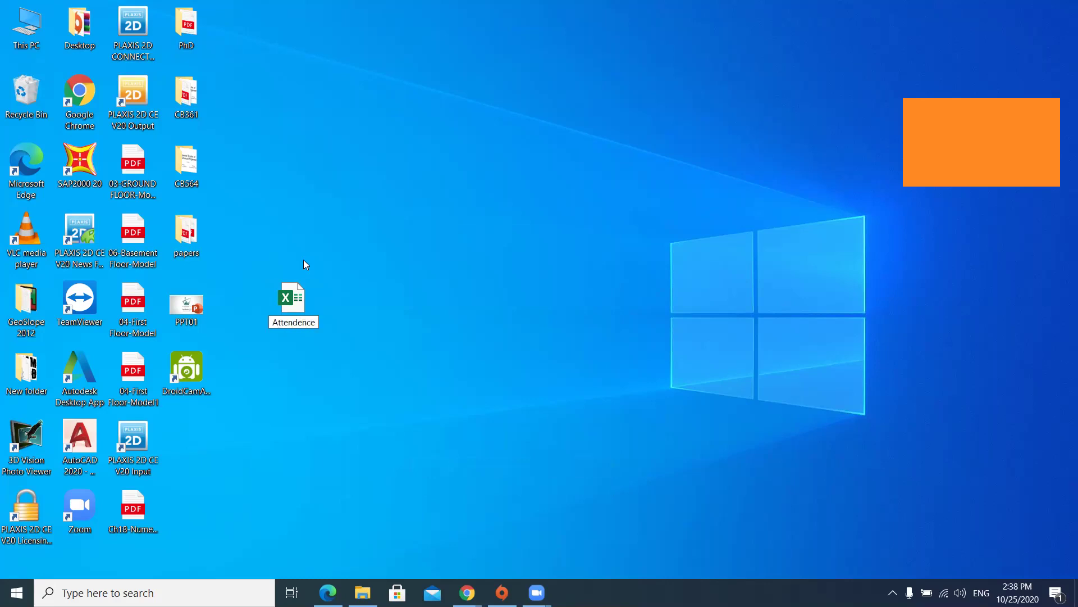
pyautogui.press('Return')
pyautogui.press('Return')
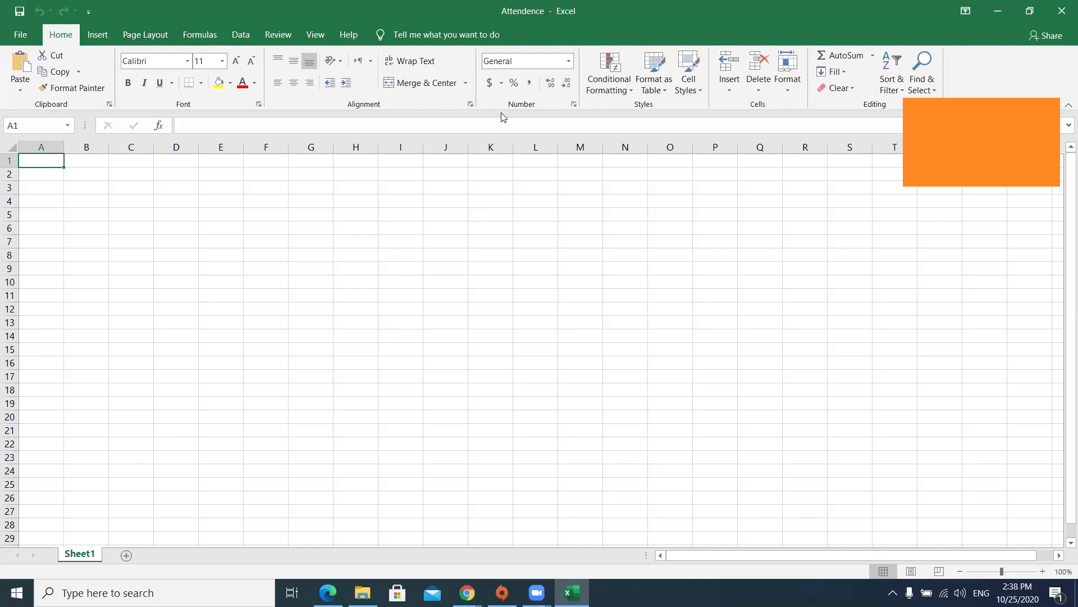
# Step: Snap Excel to the left half and enter the first student's name in A1 and ID in B1
pyautogui.press('super+Left')
pyautogui.press('Escape')
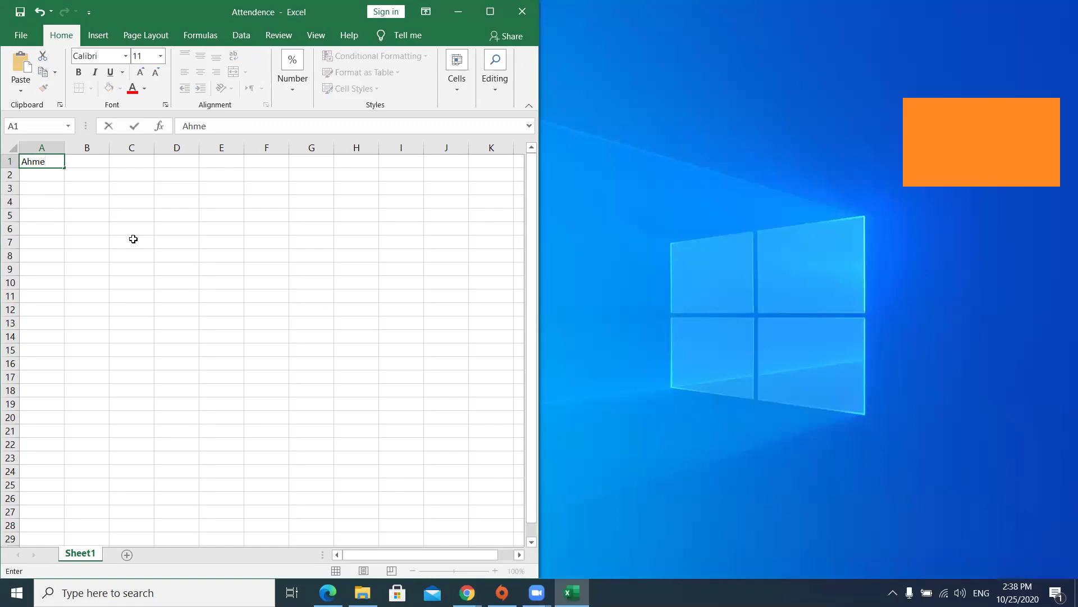
pyautogui.press('Return')
pyautogui.press('Up')
pyautogui.press('Right')
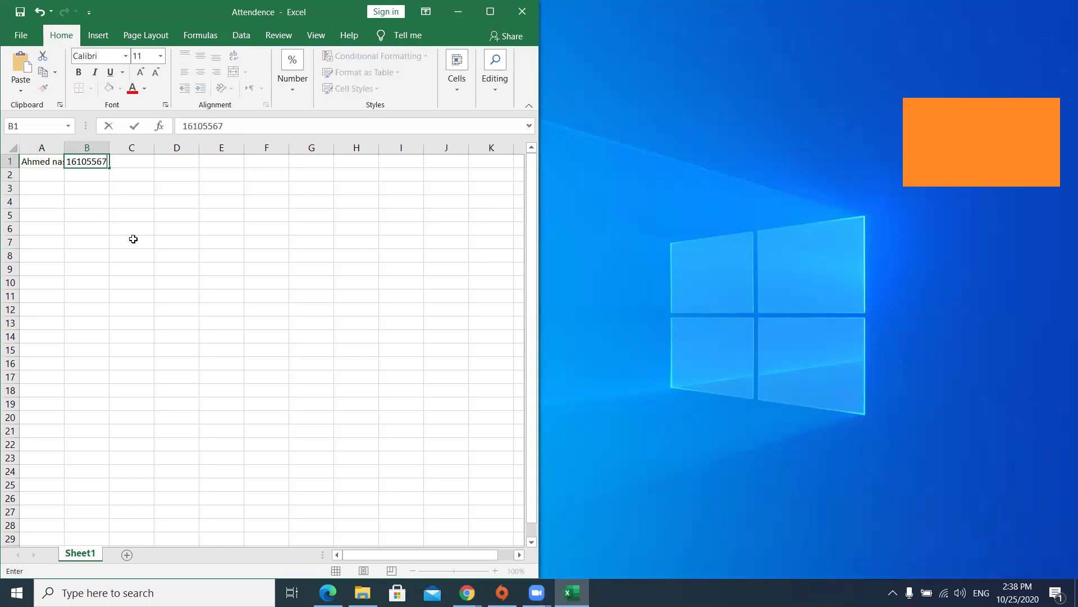
pyautogui.press('Return')
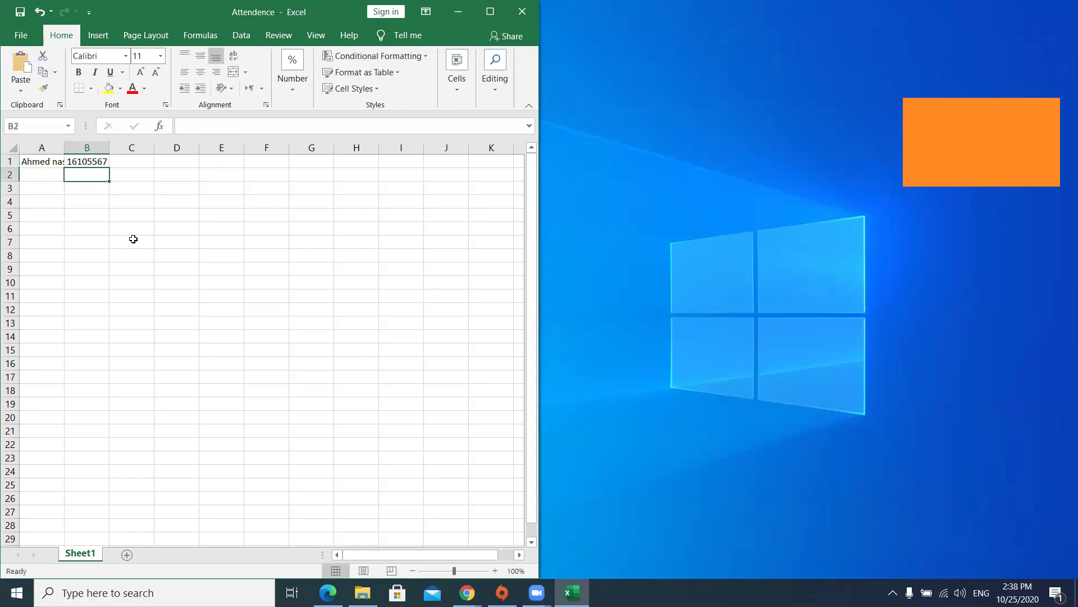
# Step: Enter five more student names in A2:A6 and autofit column A
pyautogui.press('Left')
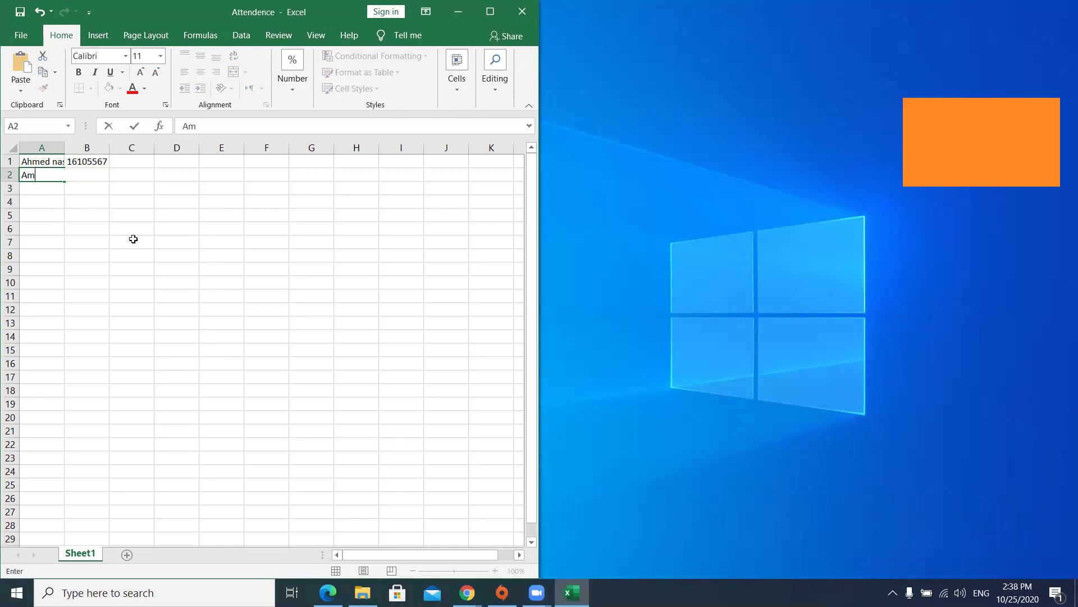
pyautogui.press('Return')
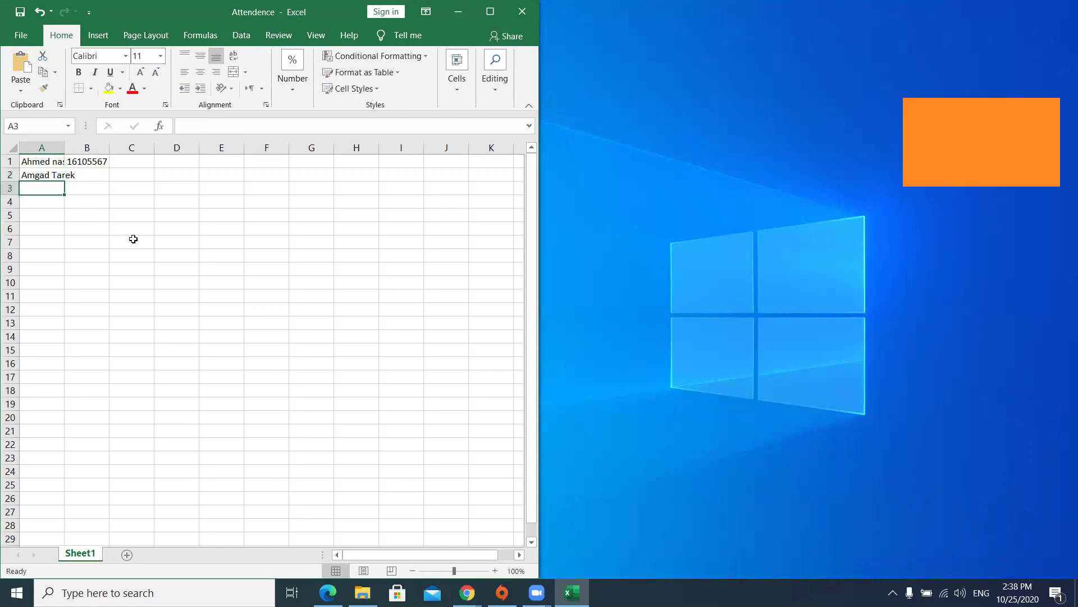
pyautogui.write('Kamal')
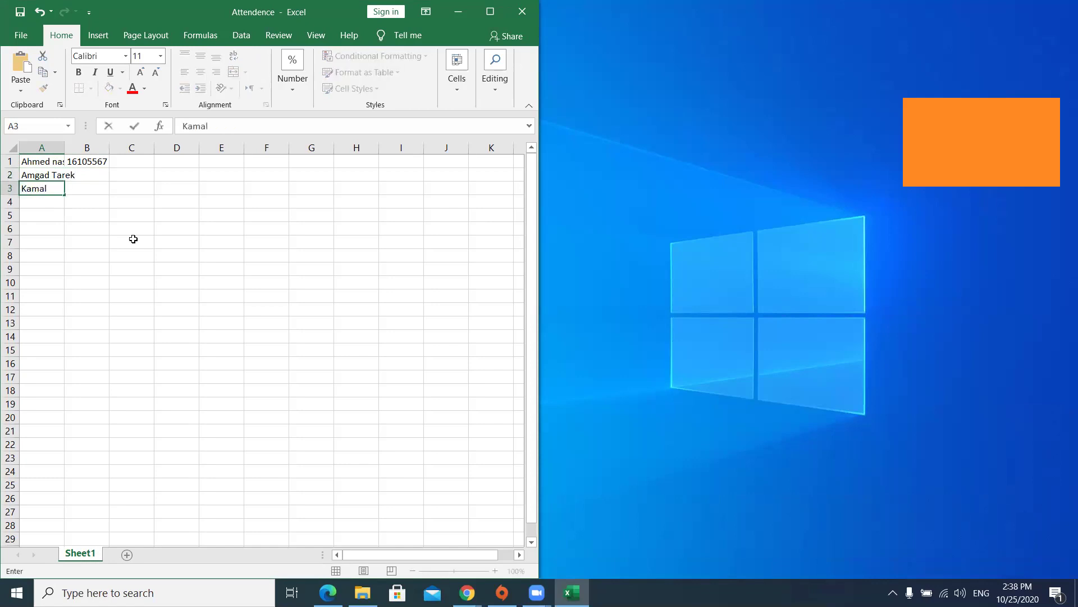
pyautogui.press('Return')
pyautogui.press('Return')
pyautogui.press('Return')
pyautogui.press('Return')
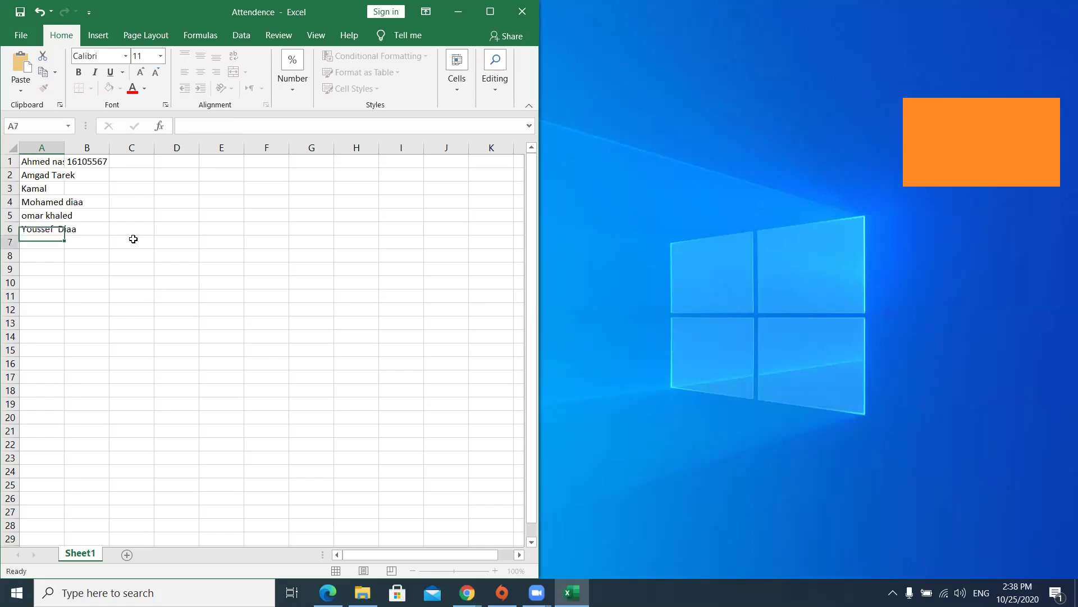
pyautogui.click(188, 299)
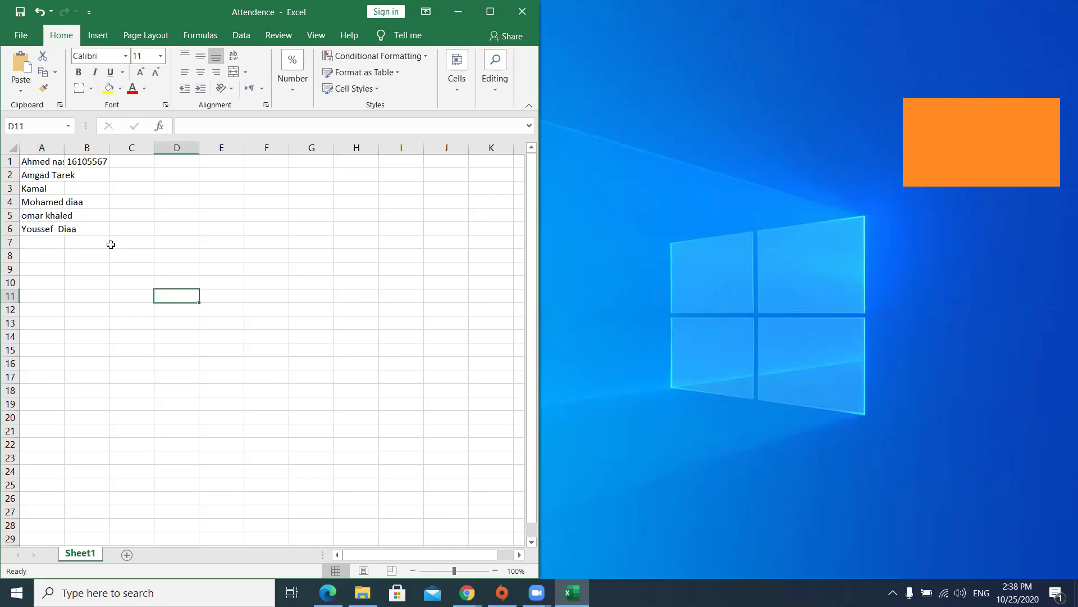
pyautogui.doubleClick(70, 146)
# Step: Move among cells B4 and C4–C6, ending on B2 for the next ID number
pyautogui.click(99, 203)
pyautogui.click(146, 212)
pyautogui.press('Up')
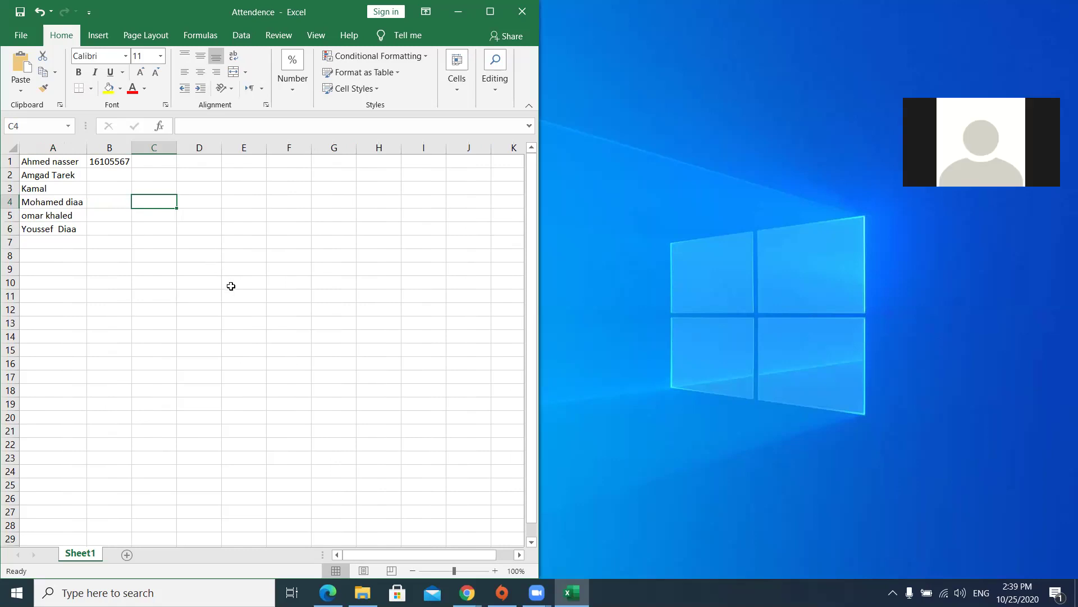
pyautogui.click(162, 225)
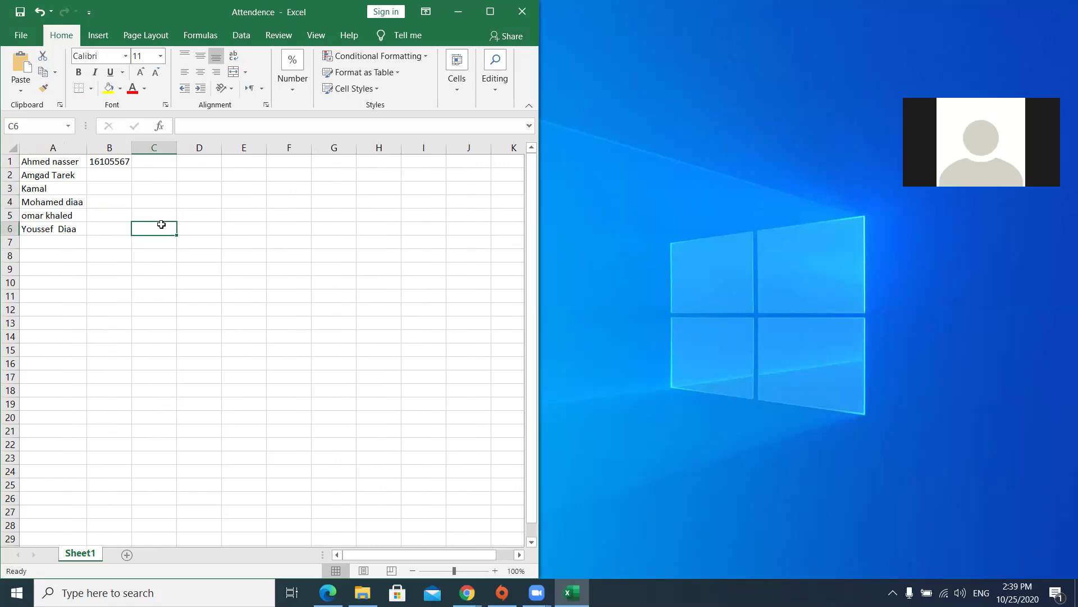
pyautogui.click(152, 202)
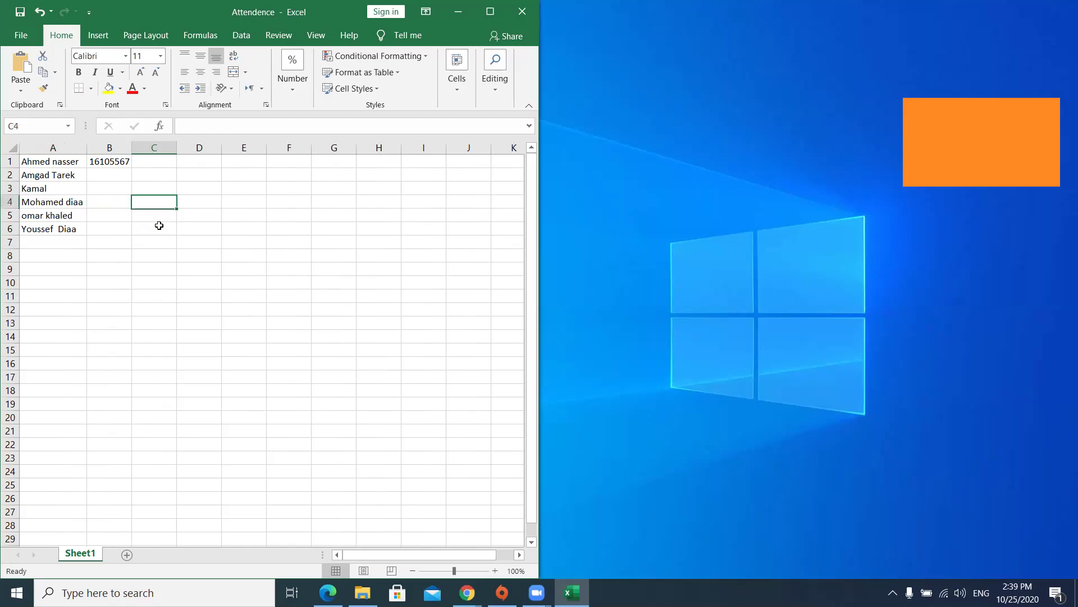
pyautogui.click(159, 227)
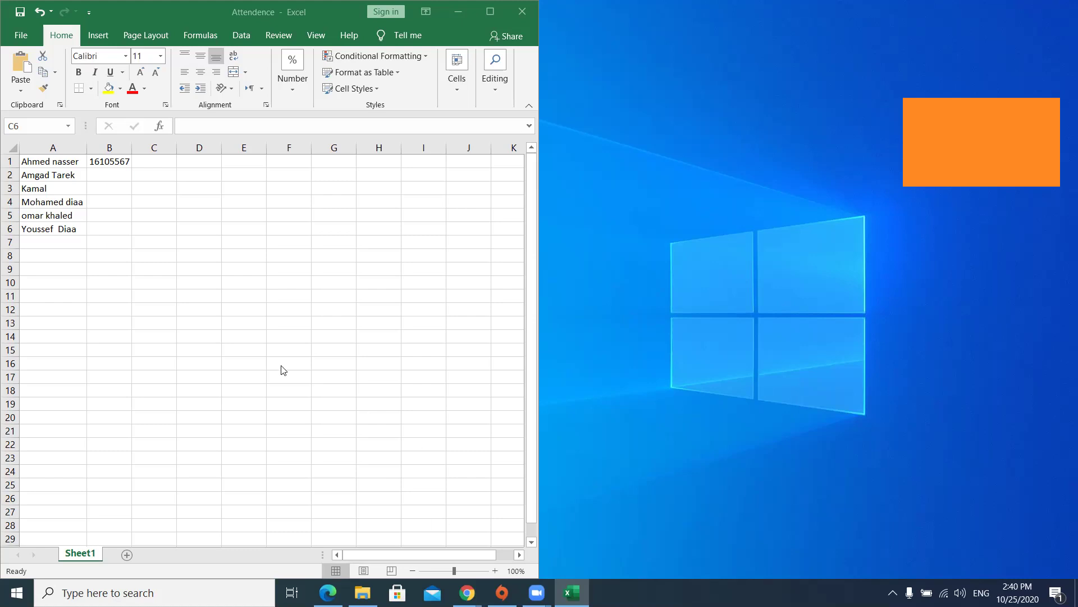
pyautogui.click(108, 175)
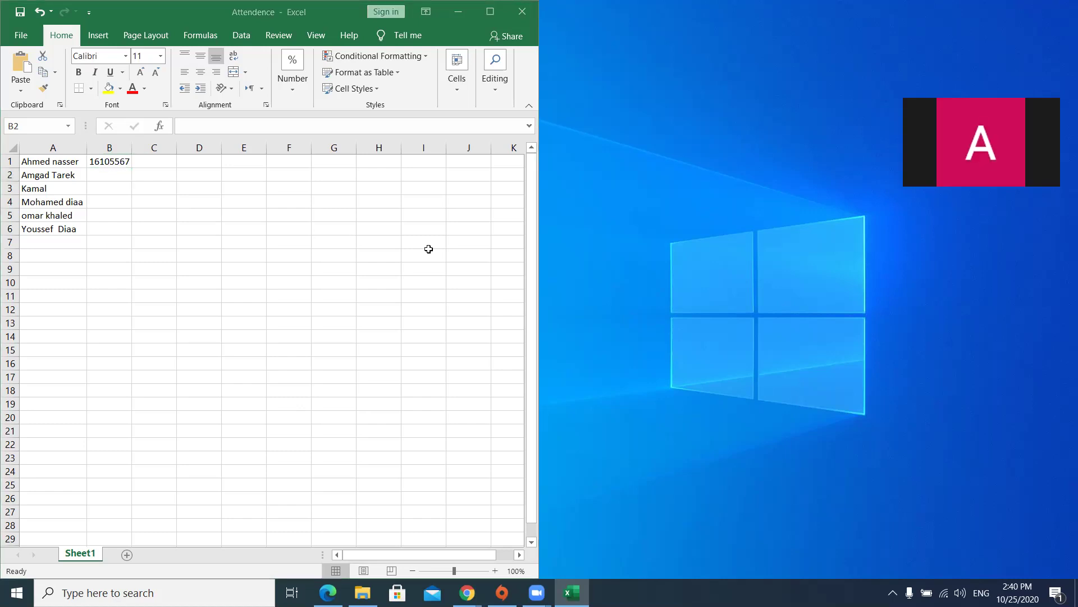
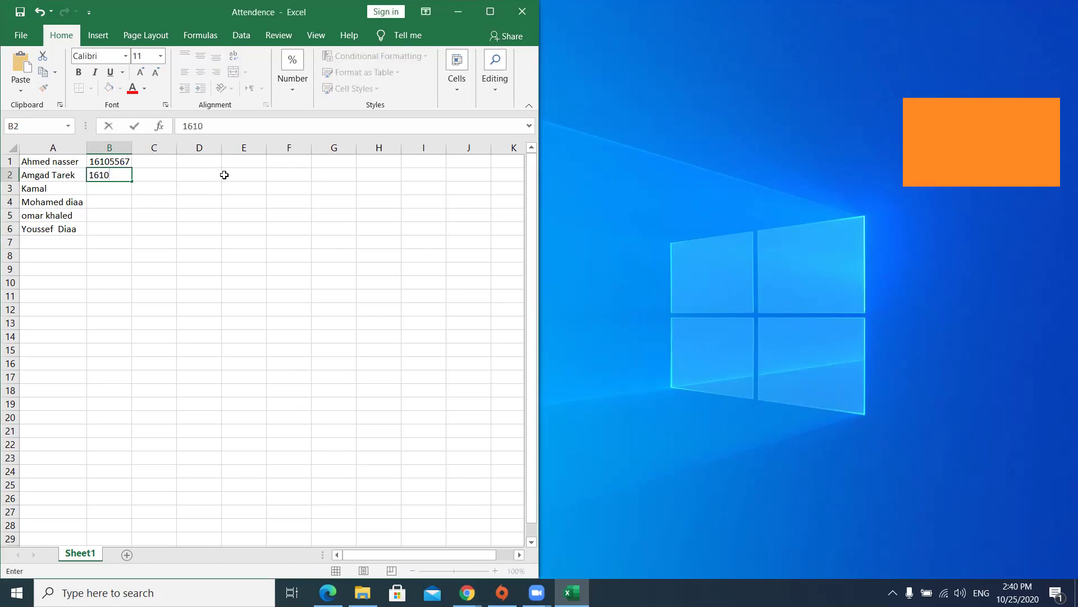
# Step: Enter the student ID numbers in B2 and B3
pyautogui.press('Return')
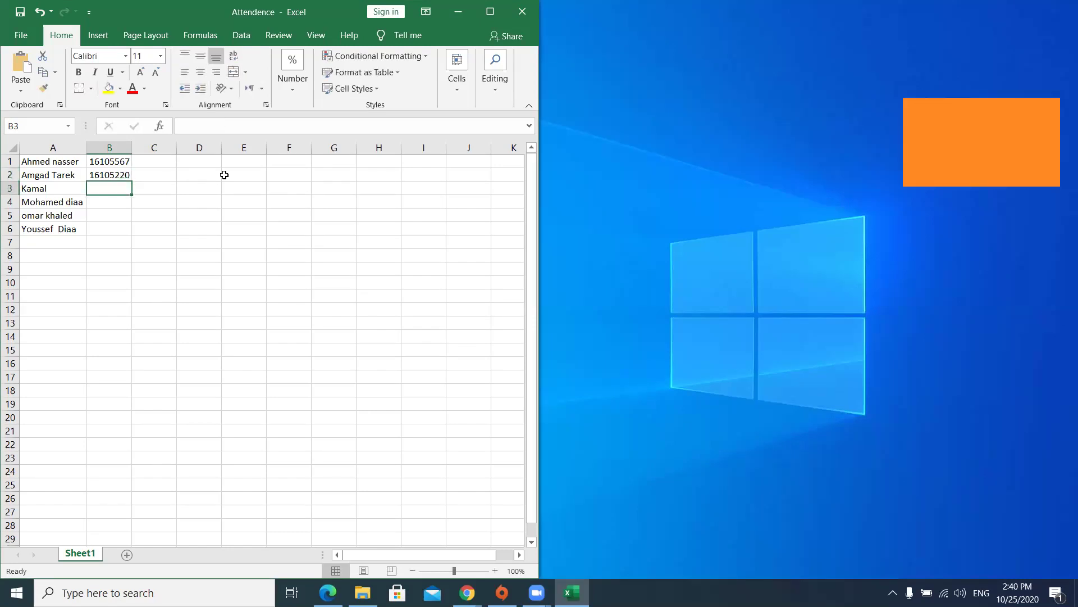
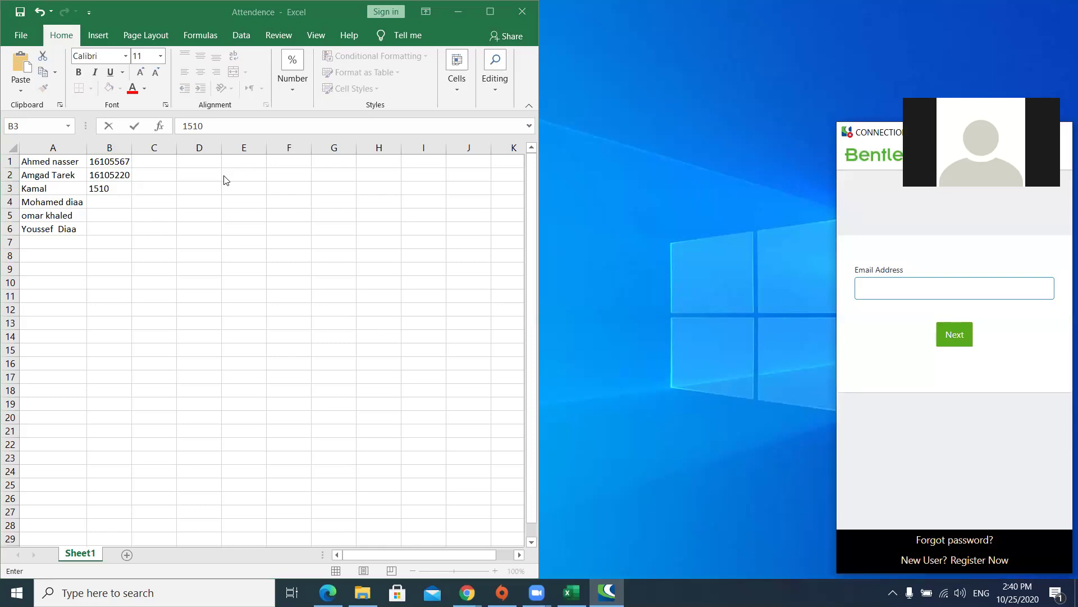
pyautogui.click(154, 8)
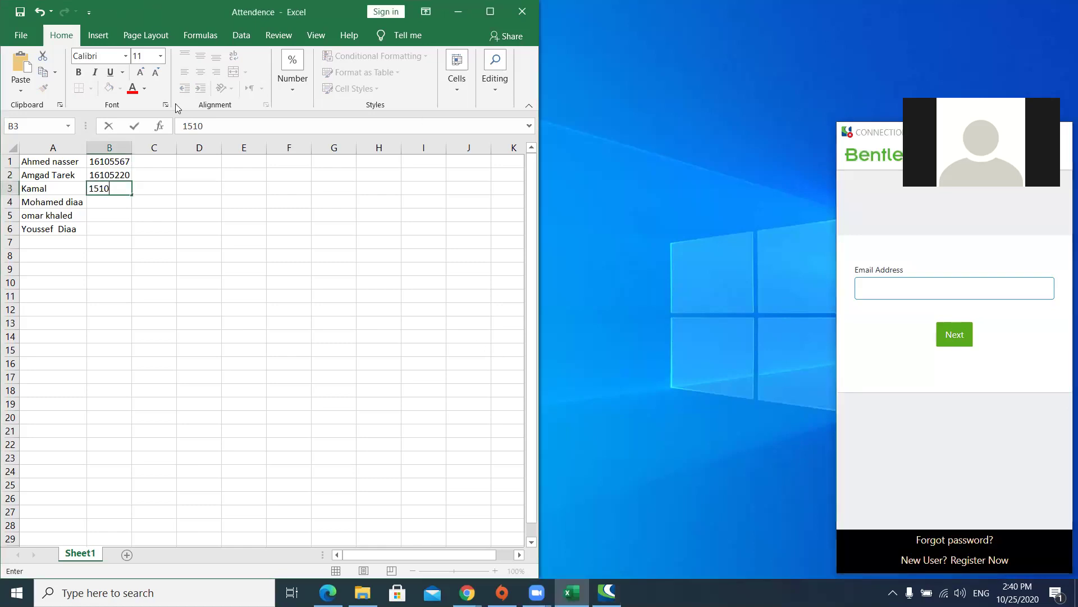
pyautogui.press('Return')
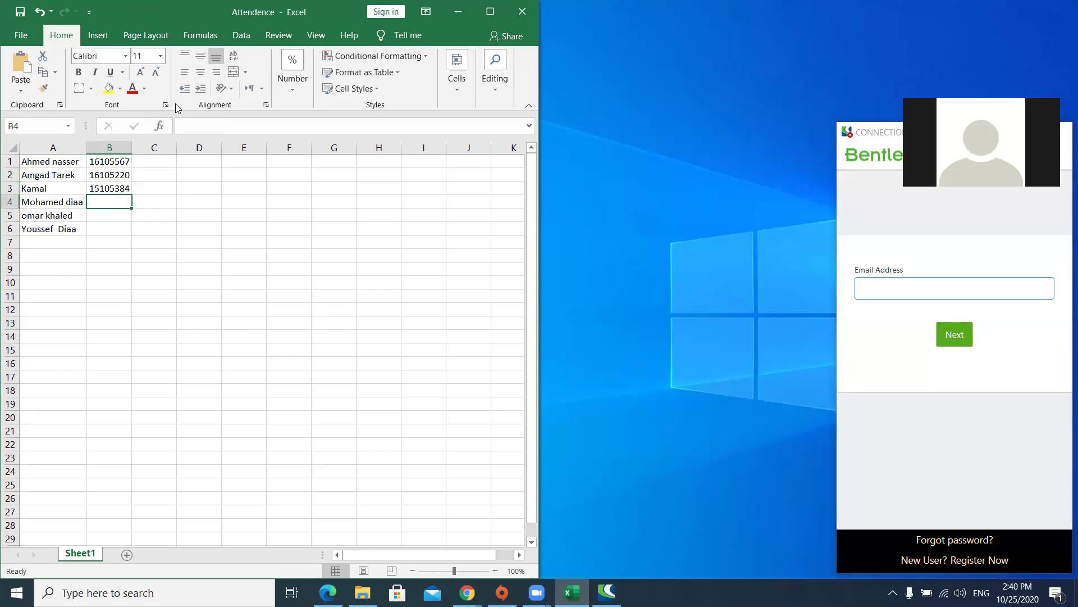
# Step: Enter ID numbers in B4 and B5, then close the Bentley sign-in window
pyautogui.press('Return')
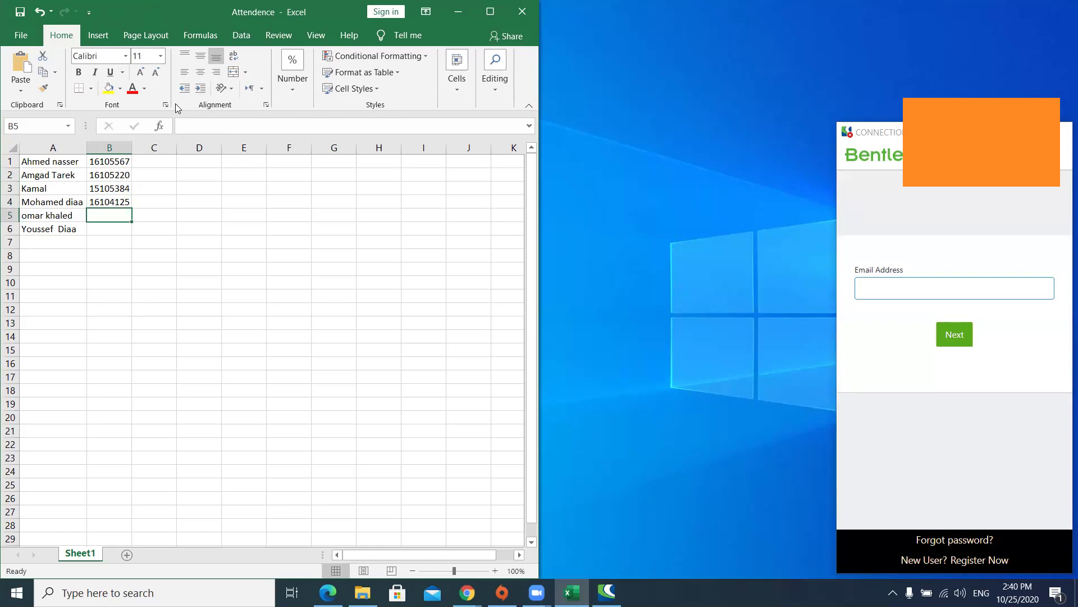
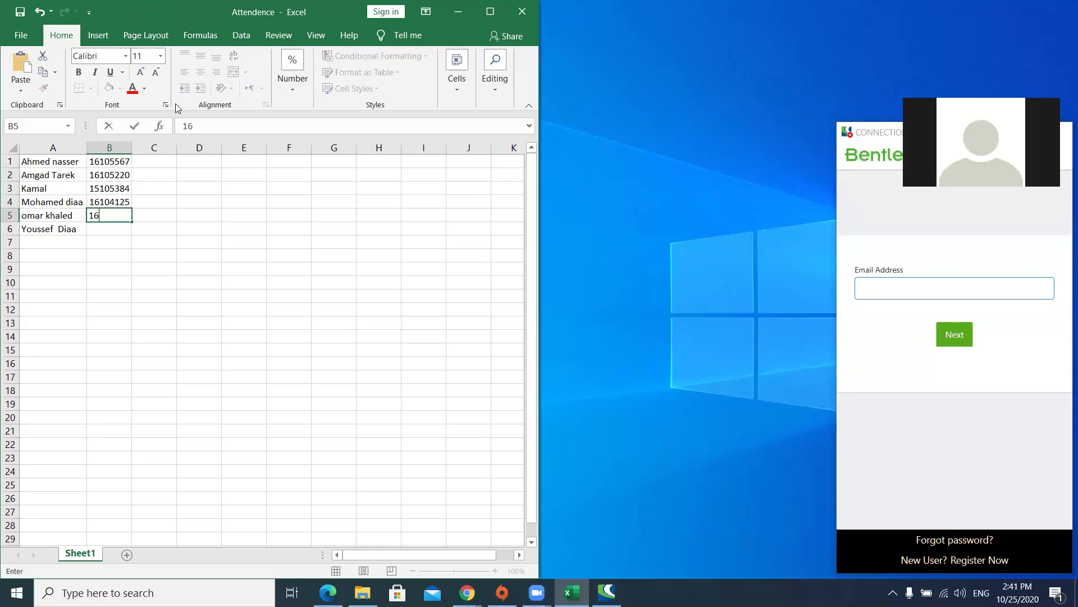
pyautogui.press('Return')
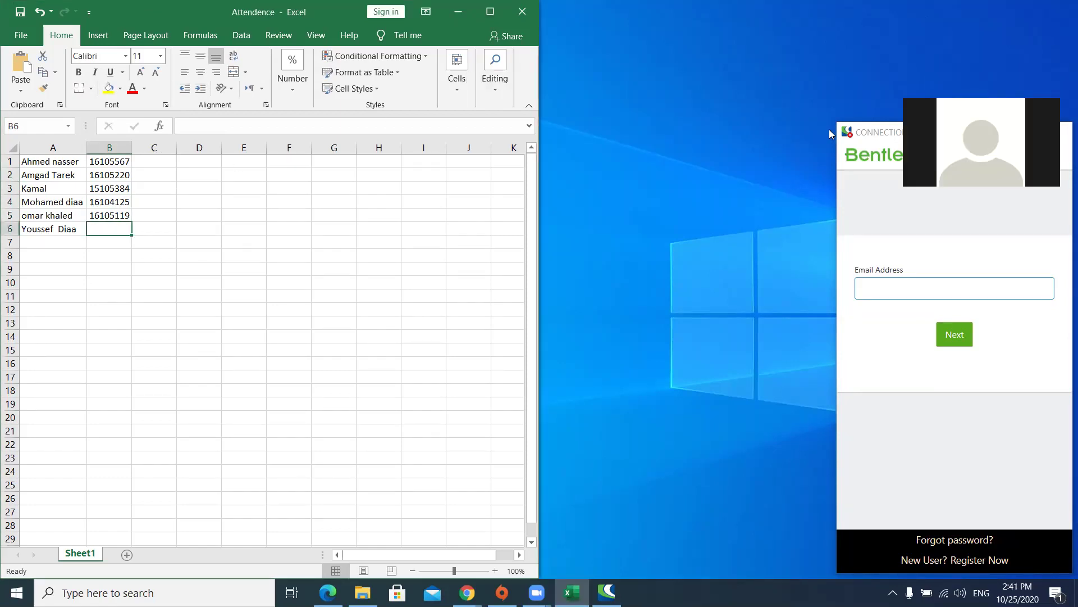
pyautogui.click(858, 132)
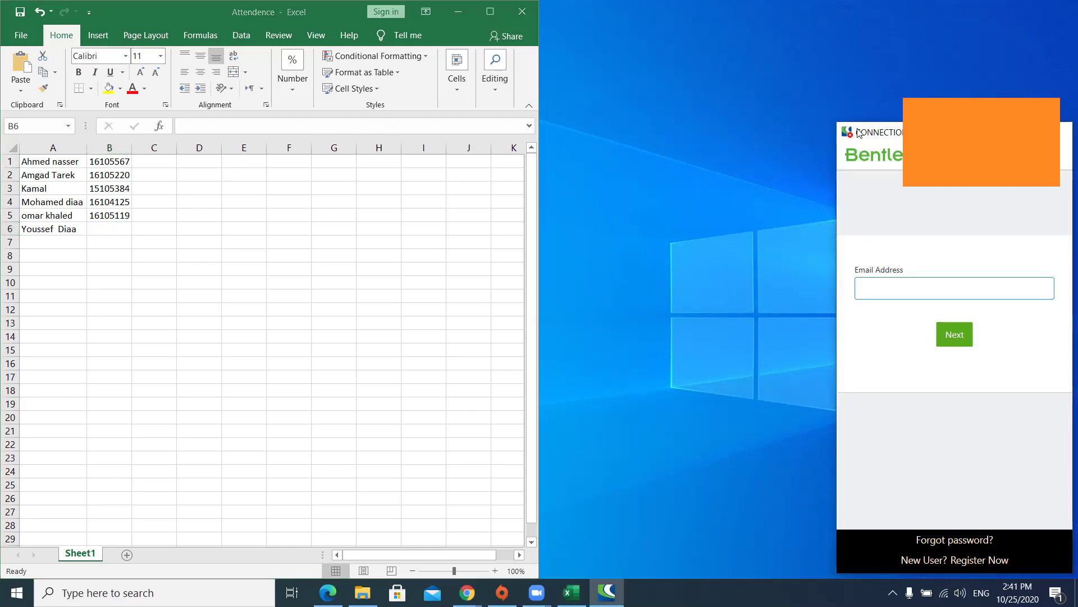
pyautogui.hotkey('alt', 'F4')
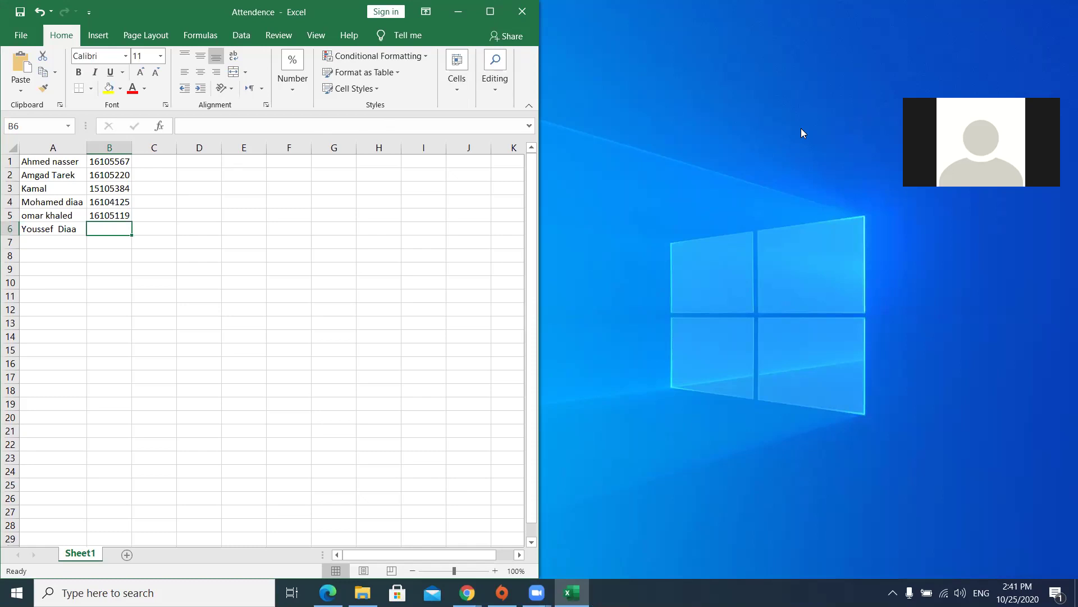
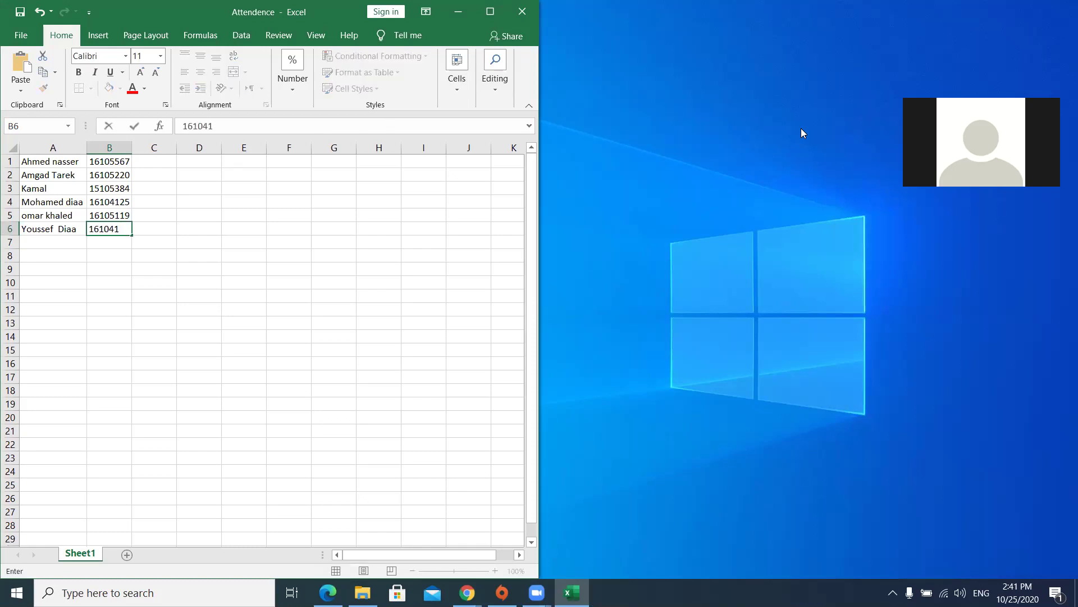
# Step: Enter B6's ID number, then start row 7 with a partial name and its ID in B7
pyautogui.press('Return')
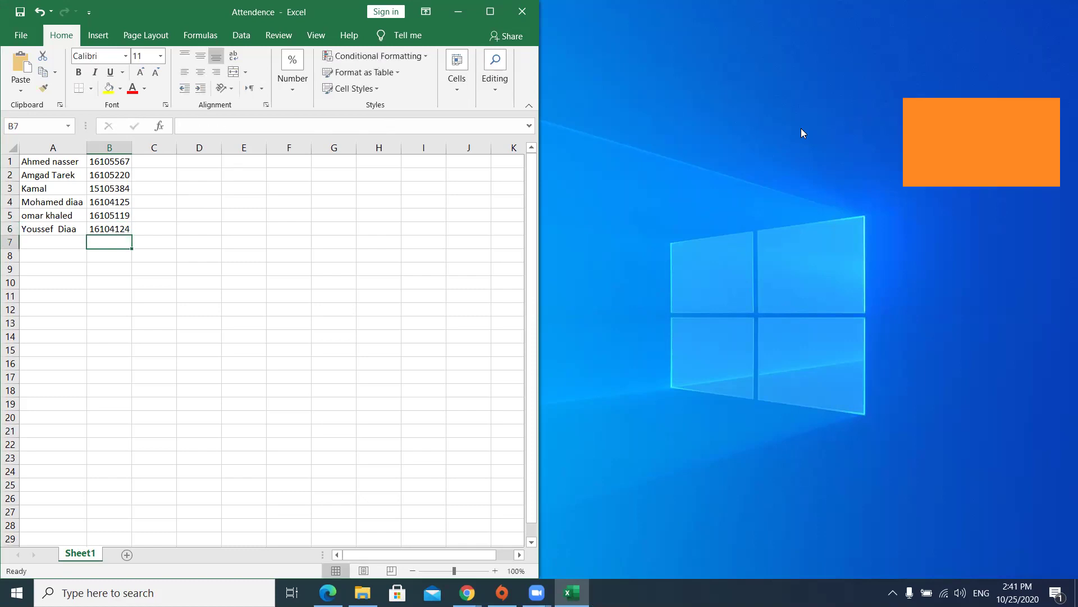
pyautogui.press('Left')
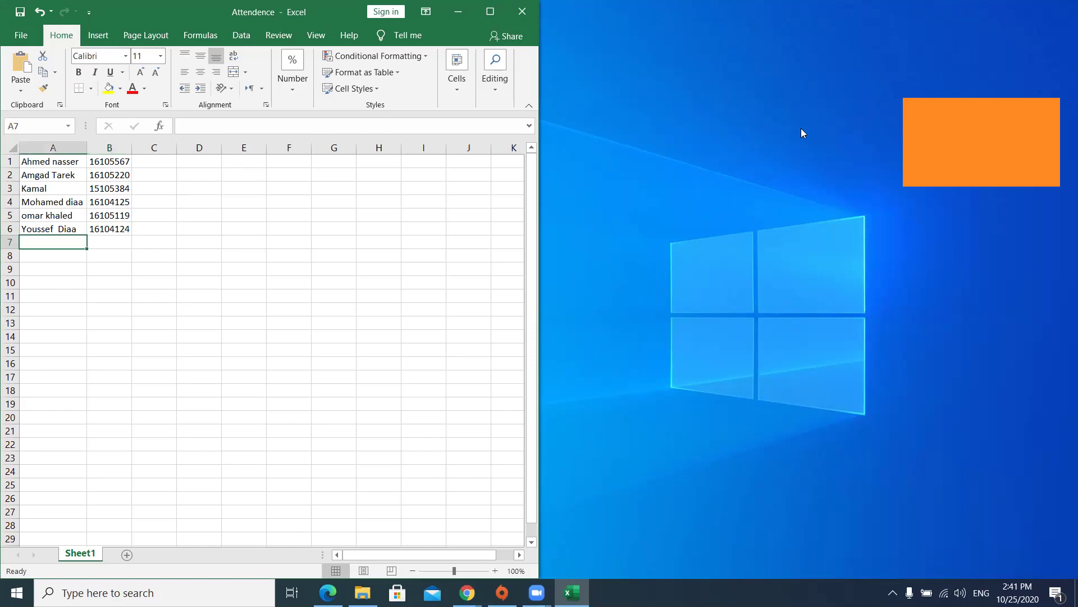
pyautogui.write('Abd')
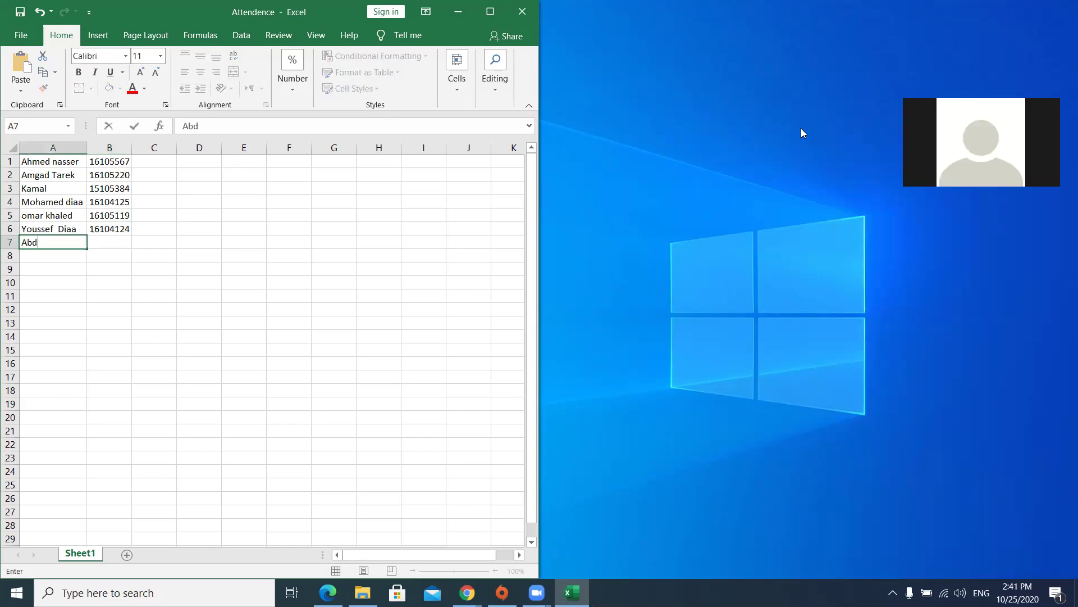
pyautogui.press('Tab')
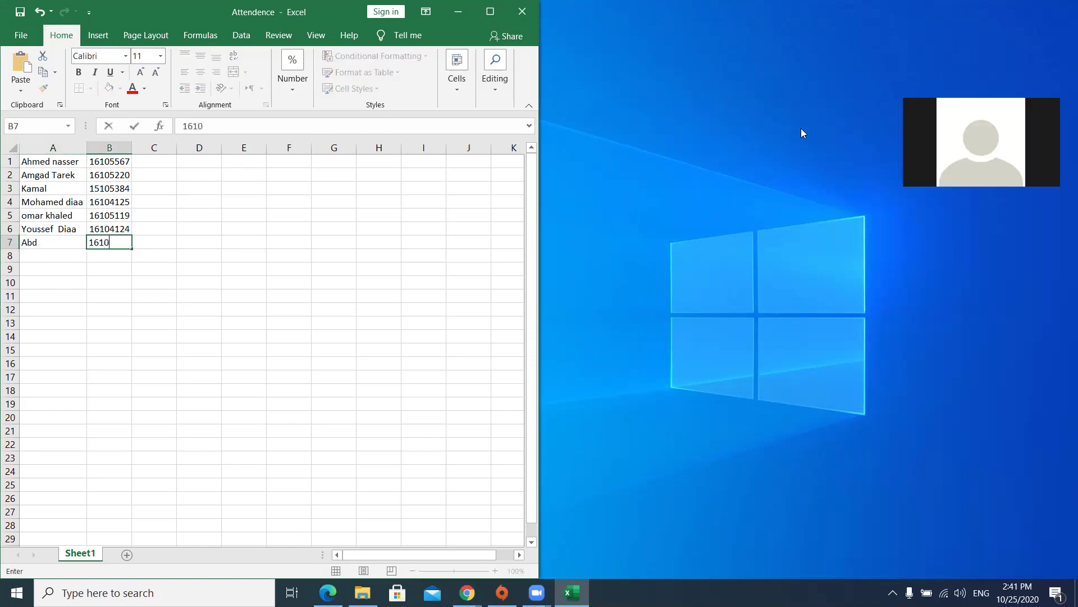
pyautogui.press('Tab')
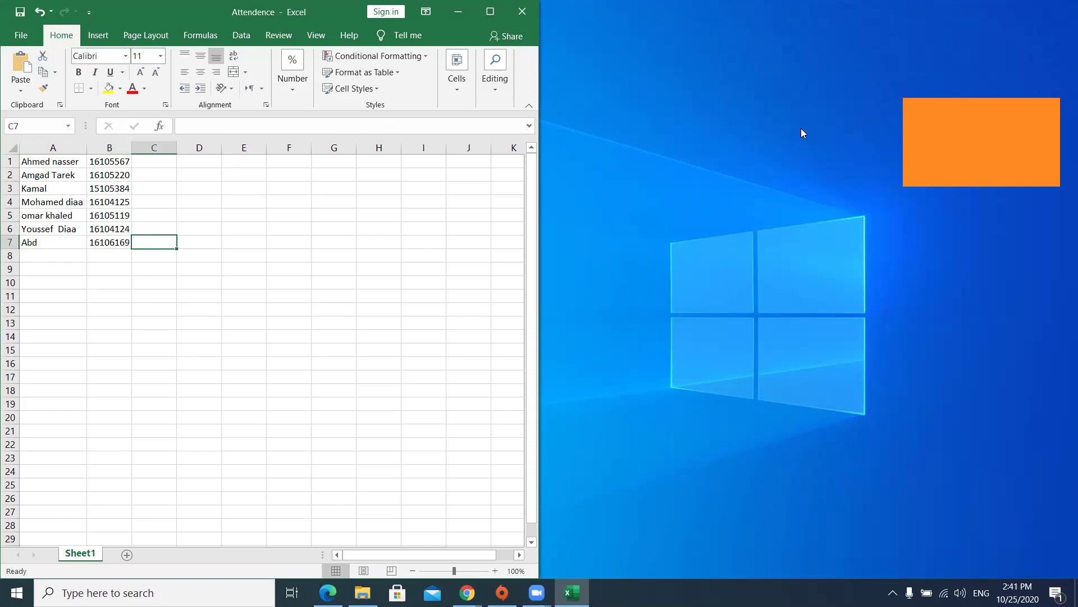
# Step: Complete the seventh student's full name in A7 through the formula bar
pyautogui.press('Home')
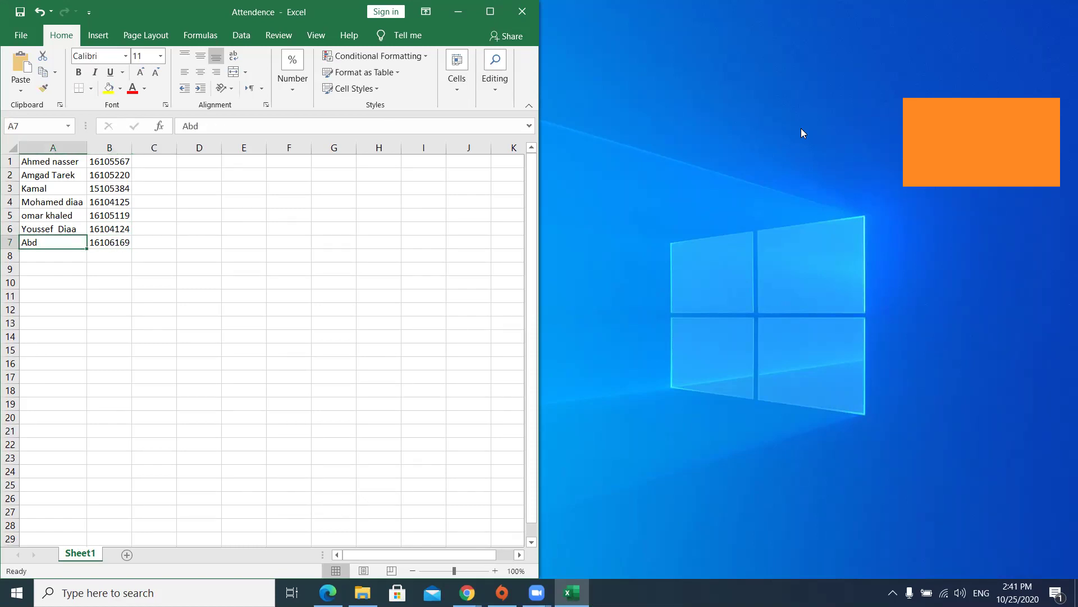
pyautogui.click(328, 123)
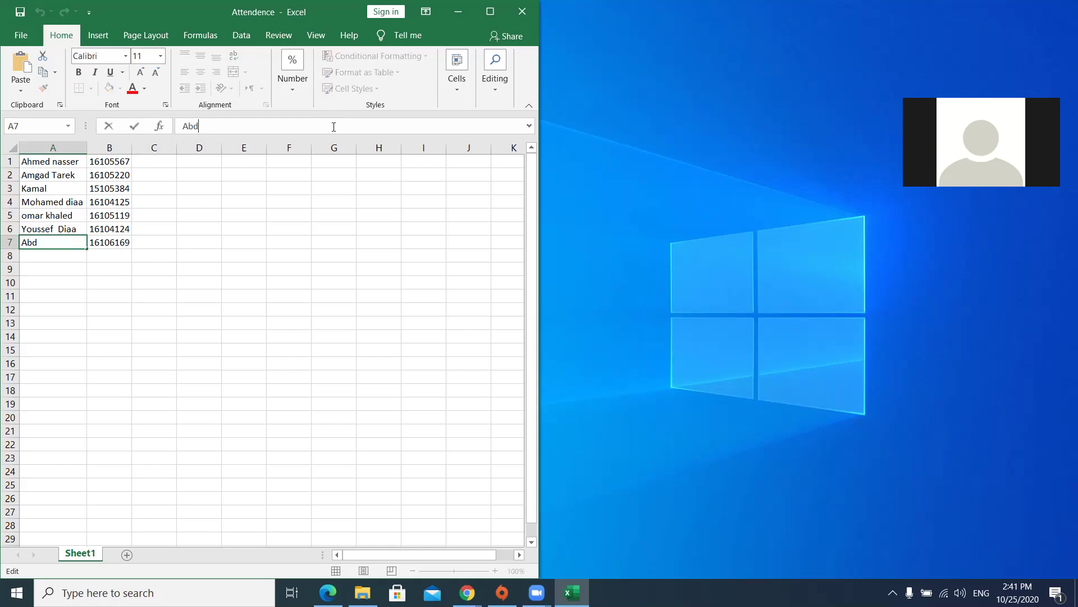
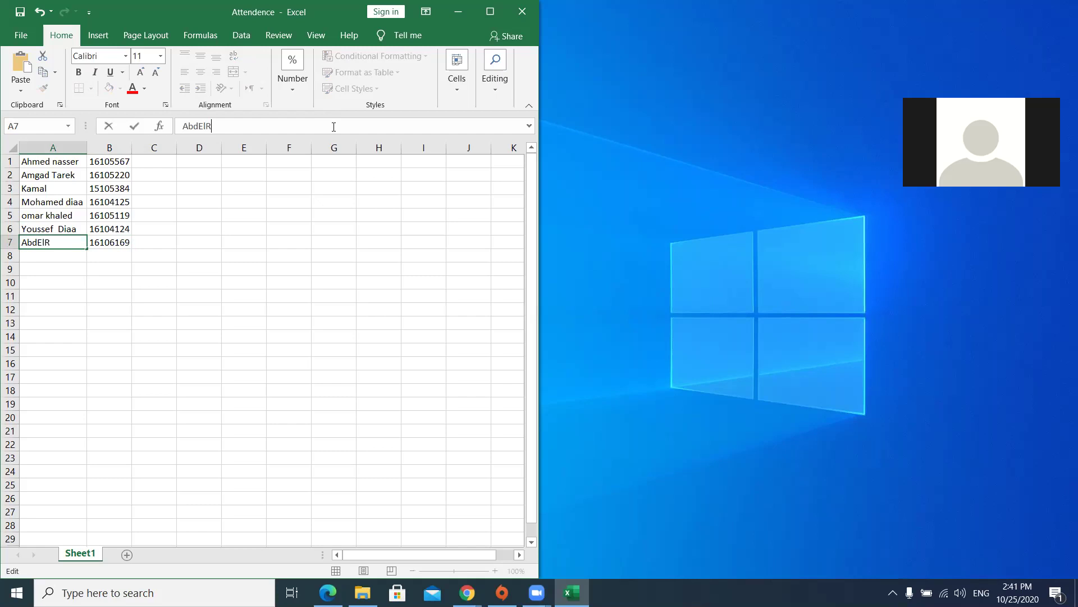
pyautogui.press('Return')
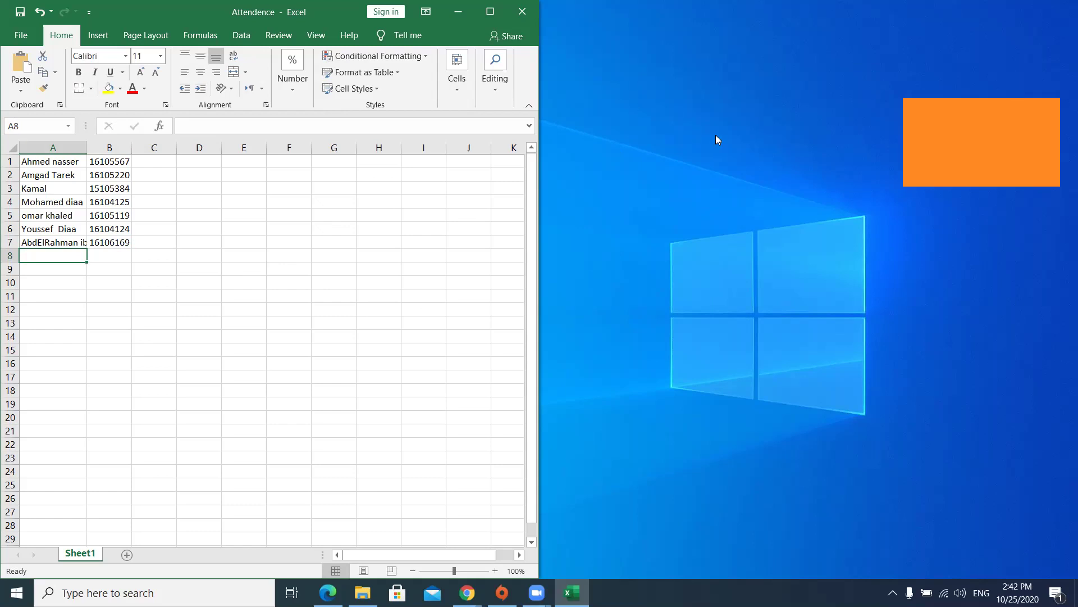
# Step: Save the Attendence workbook with Ctrl+S
pyautogui.hotkey('ctrl', 's')
# Step: Refresh the desktop, then restore and close the Excel workbook window
pyautogui.click(771, 235)
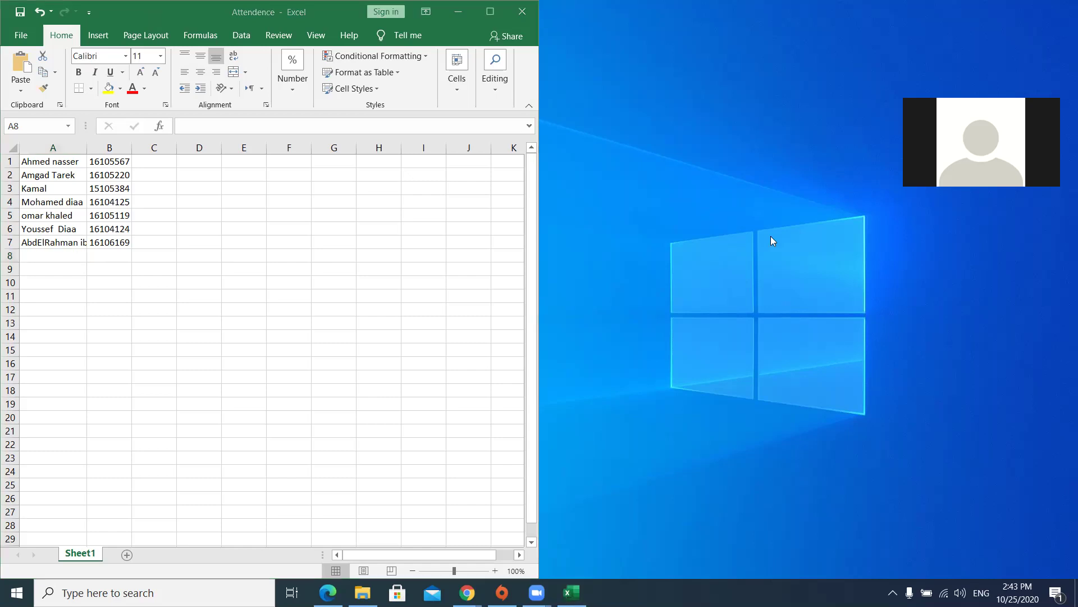
pyautogui.rightClick(771, 236)
pyautogui.click(792, 277)
pyautogui.click(100, 14)
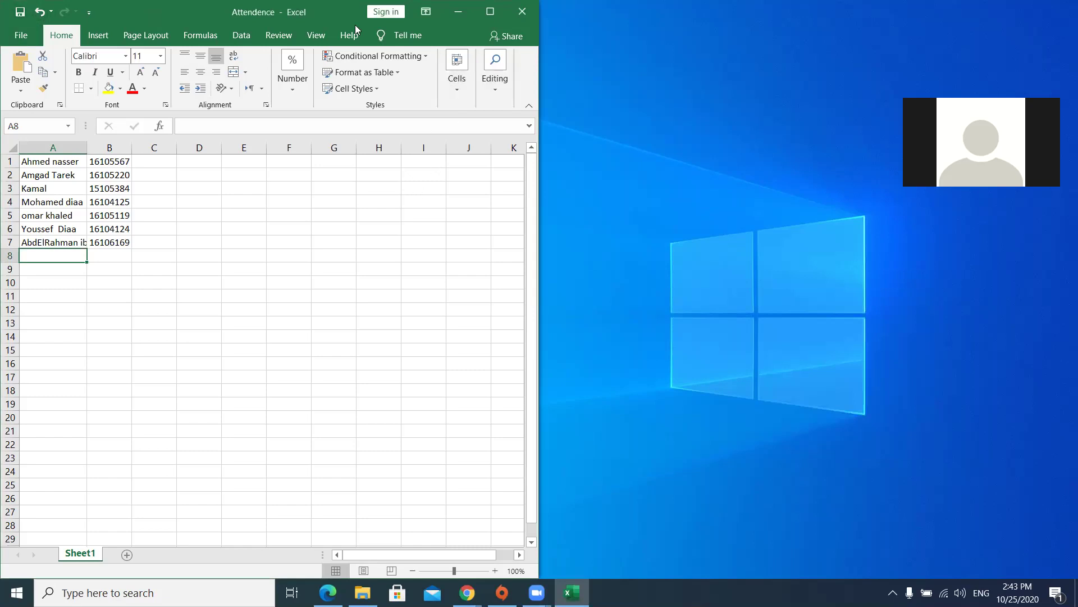
pyautogui.press('super+Down')
pyautogui.click(551, 187)
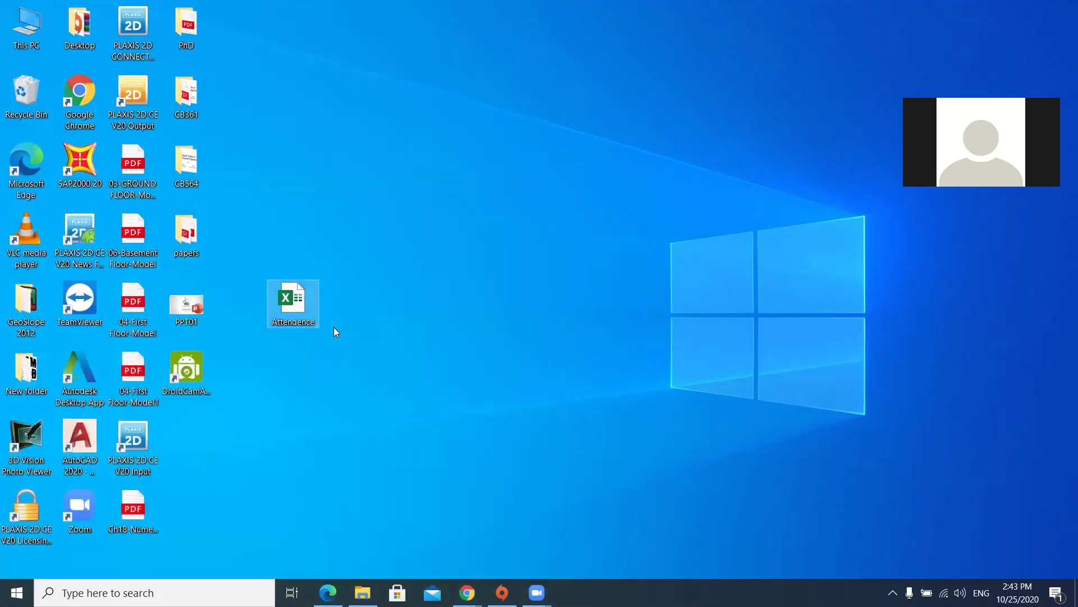
# Step: Rename the file to 'Attendence Sec 3' and move its icon beside the other desktop icons
pyautogui.press('F2')
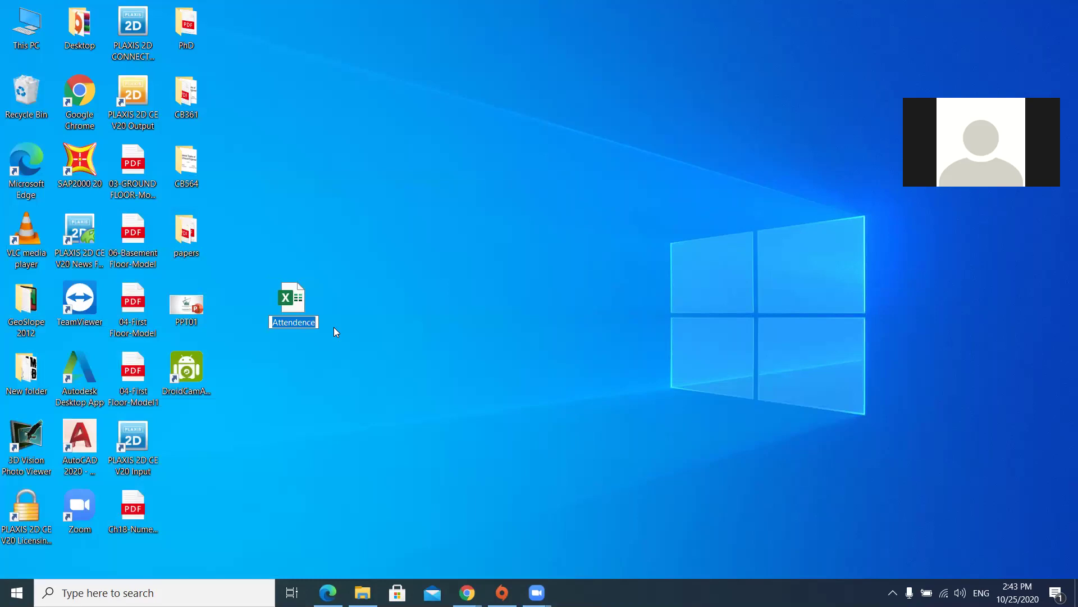
pyautogui.press('End')
pyautogui.write('Sec 3')
pyautogui.press('Return')
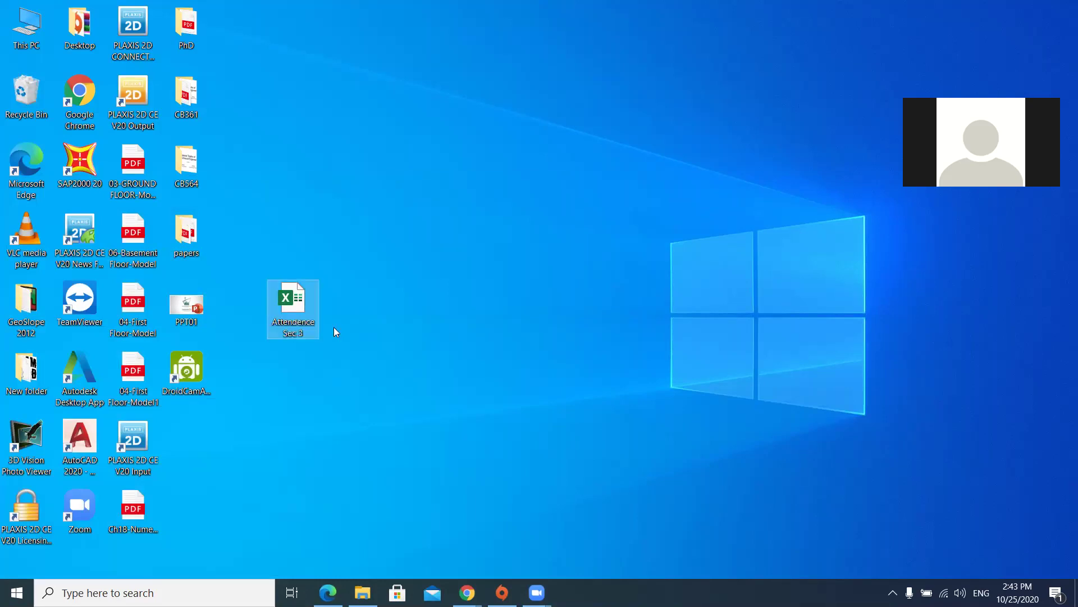
pyautogui.moveTo(320, 327); pyautogui.dragTo(228, 479)
pyautogui.moveTo(292, 309); pyautogui.dragTo(186, 450)
pyautogui.click(394, 365)
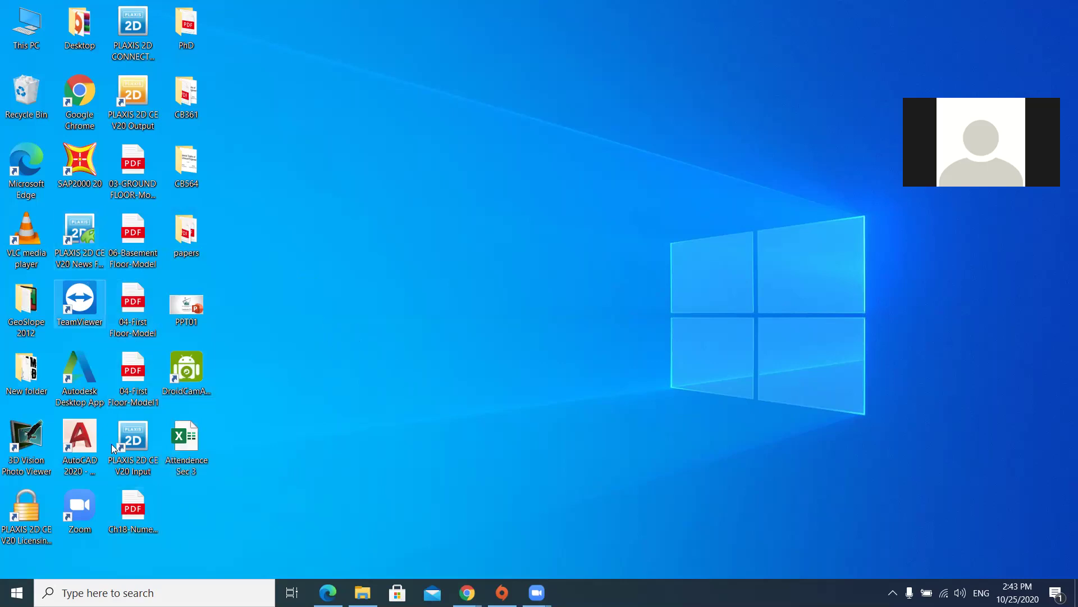
# Step: Launch PLAXIS 2D Input, then close its Quick select dialog and main window
pyautogui.click(140, 461)
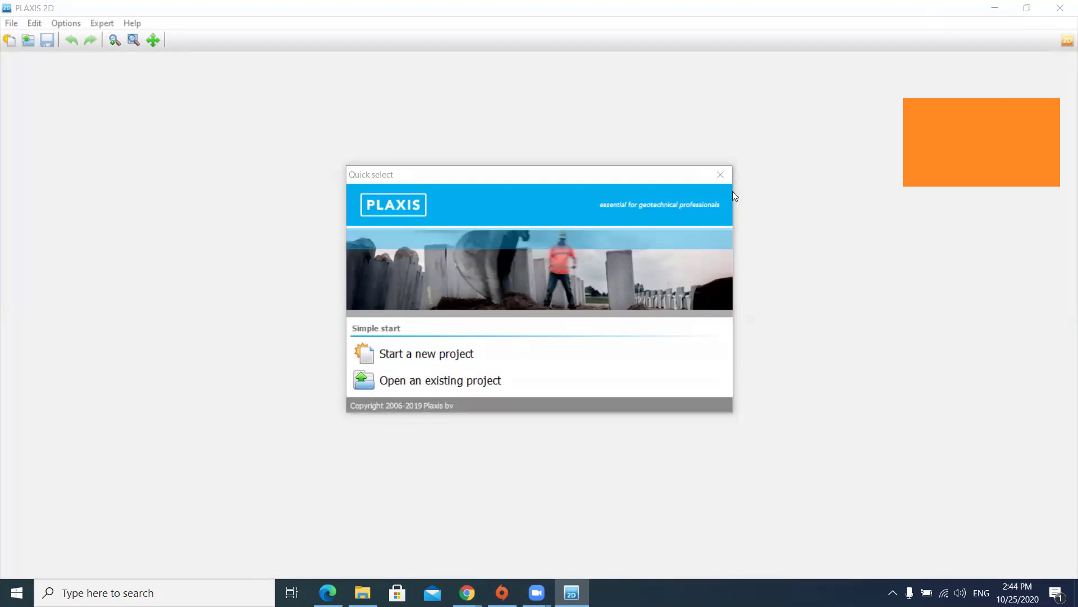
pyautogui.click(720, 175)
pyautogui.click(1060, 8)
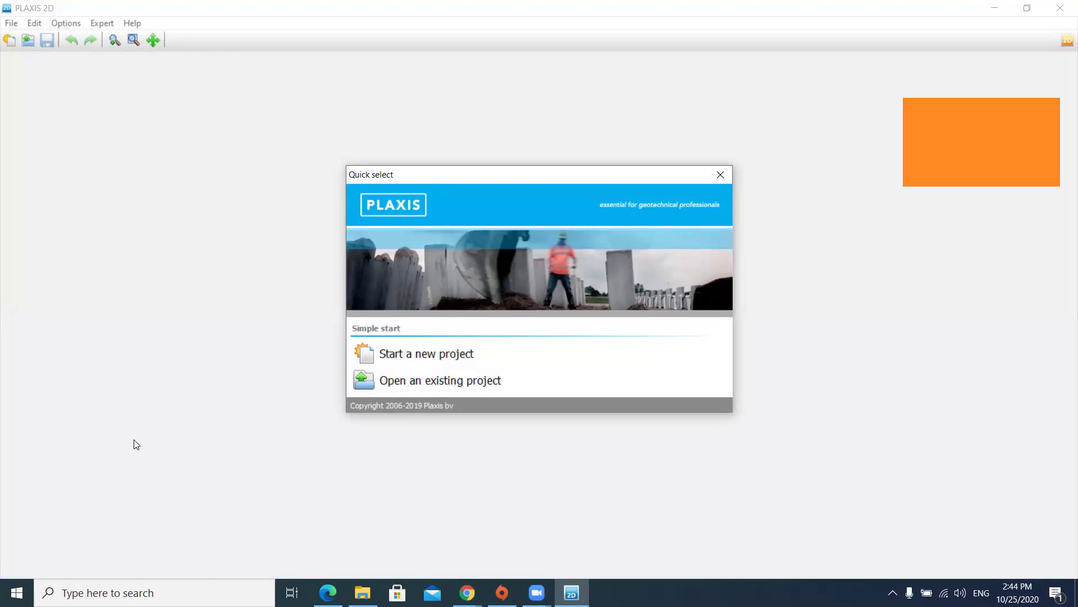
# Step: Start a new PLAXIS project and set its title to 'Model 1'
pyautogui.click(399, 353)
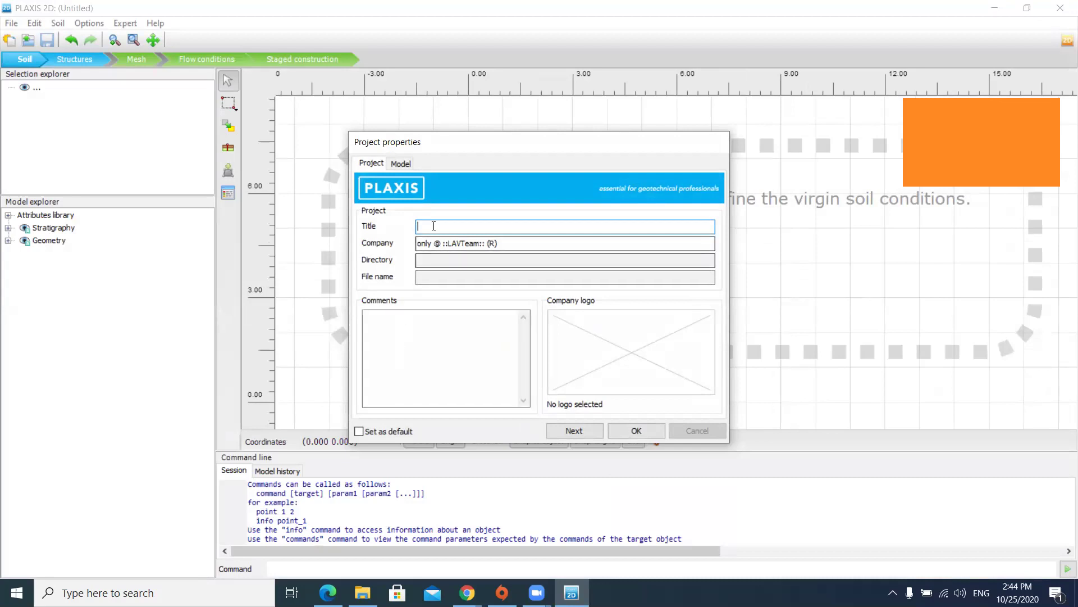
pyautogui.write('Model ')
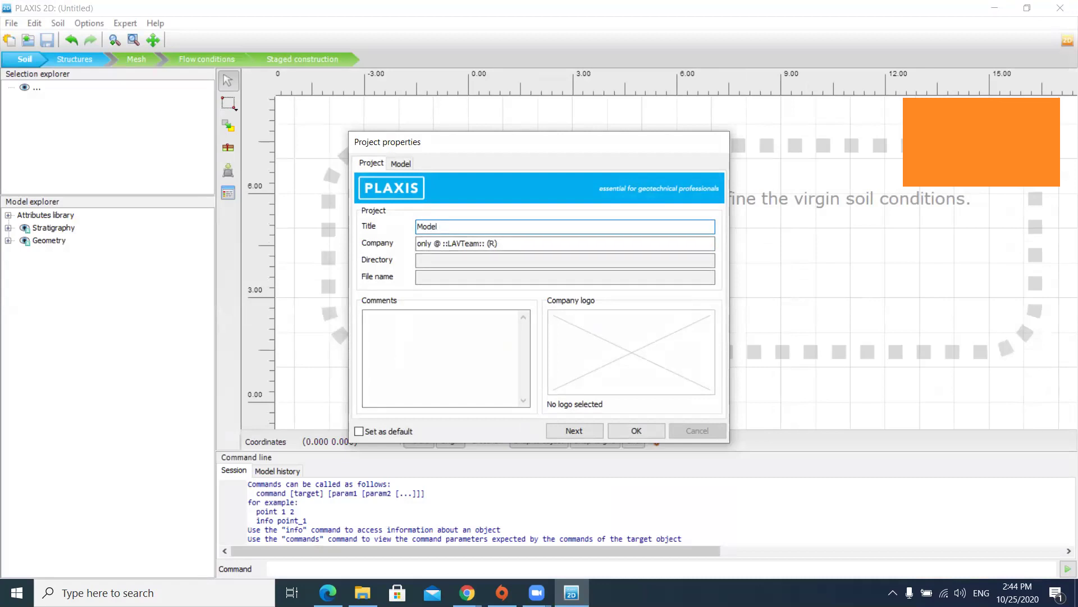
pyautogui.write('!')
pyautogui.press('BackSpace')
pyautogui.write('12')
pyautogui.press('BackSpace')
pyautogui.click(408, 164)
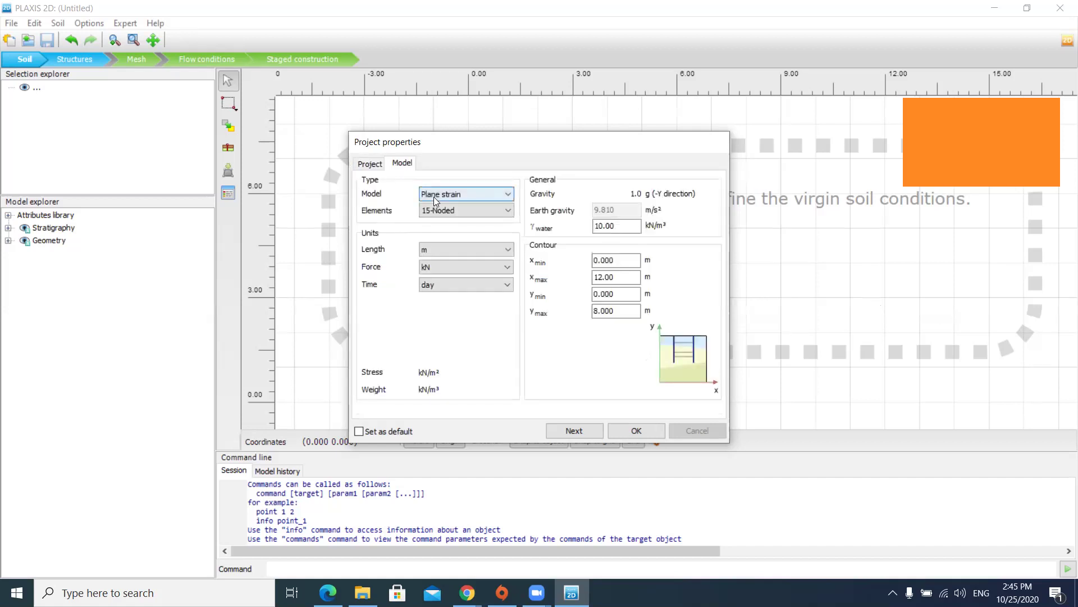
pyautogui.click(369, 165)
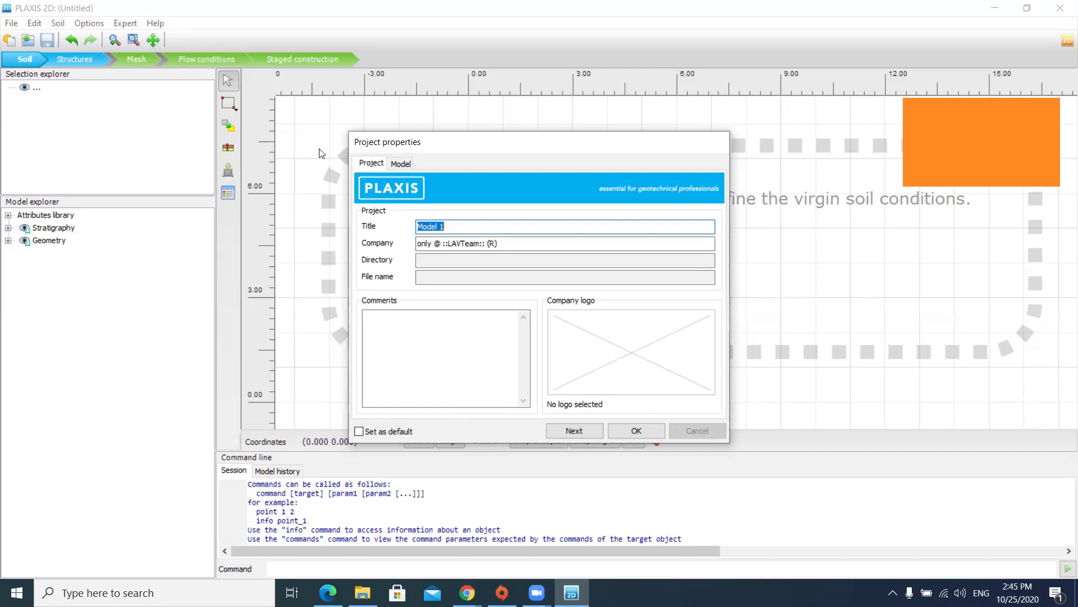
pyautogui.press('Tab')
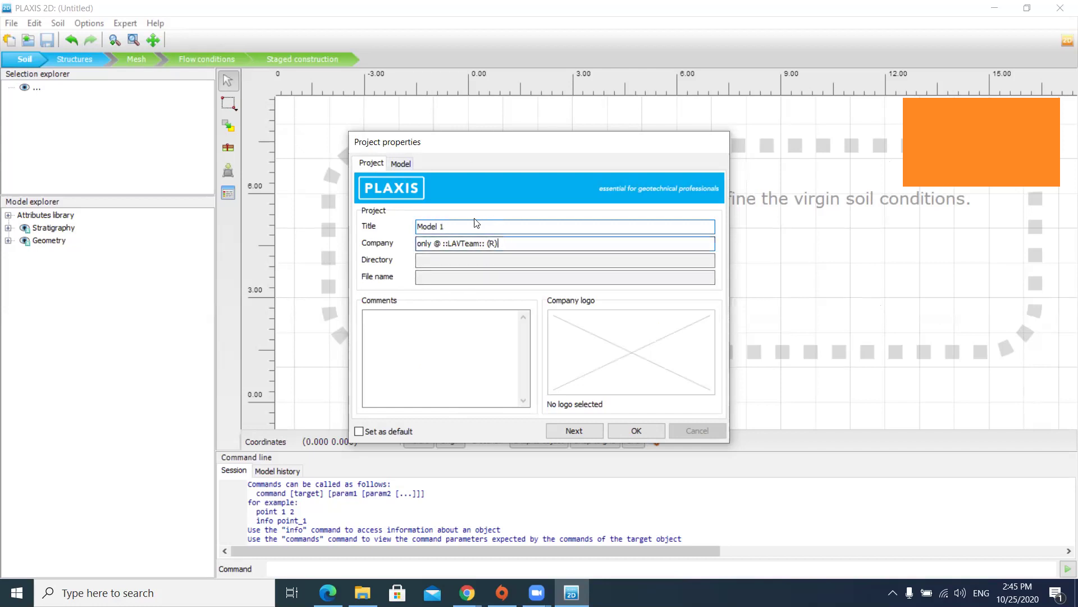
pyautogui.click(401, 164)
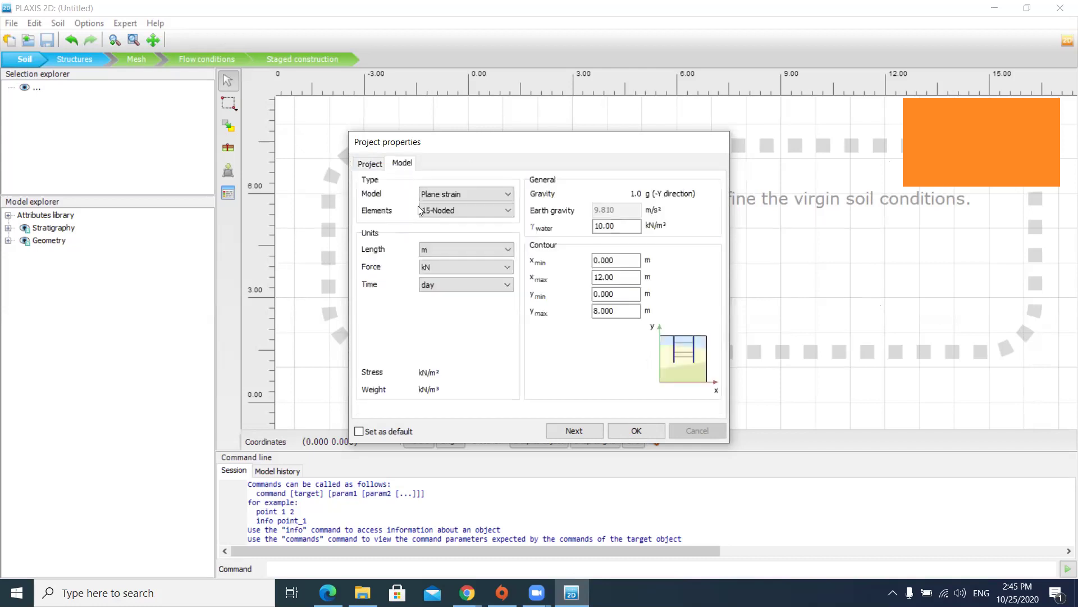
pyautogui.click(369, 164)
pyautogui.click(401, 163)
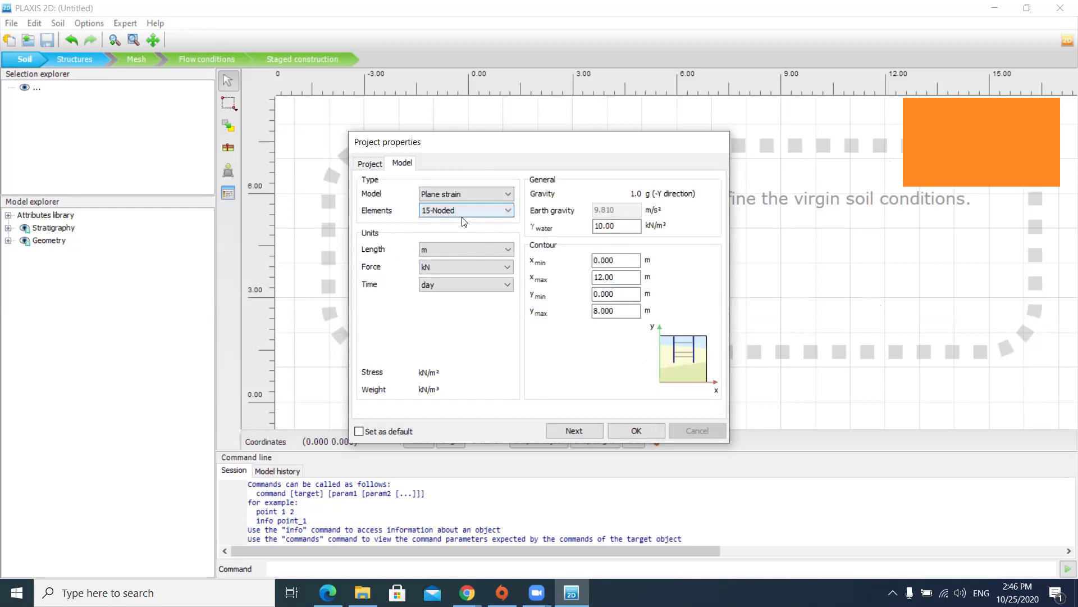
pyautogui.click(464, 193)
pyautogui.click(464, 193)
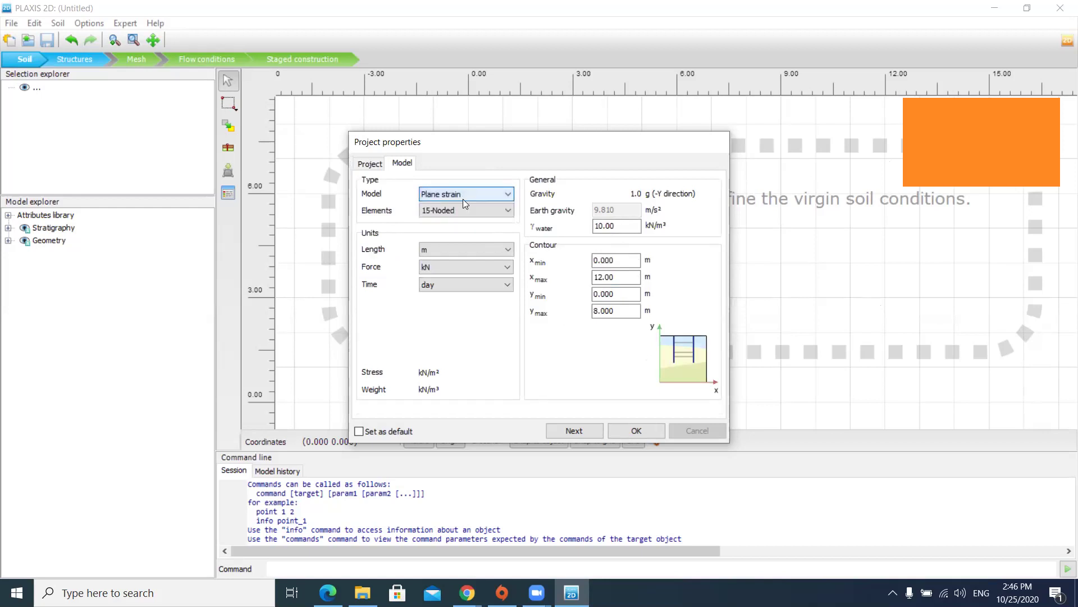
pyautogui.click(453, 197)
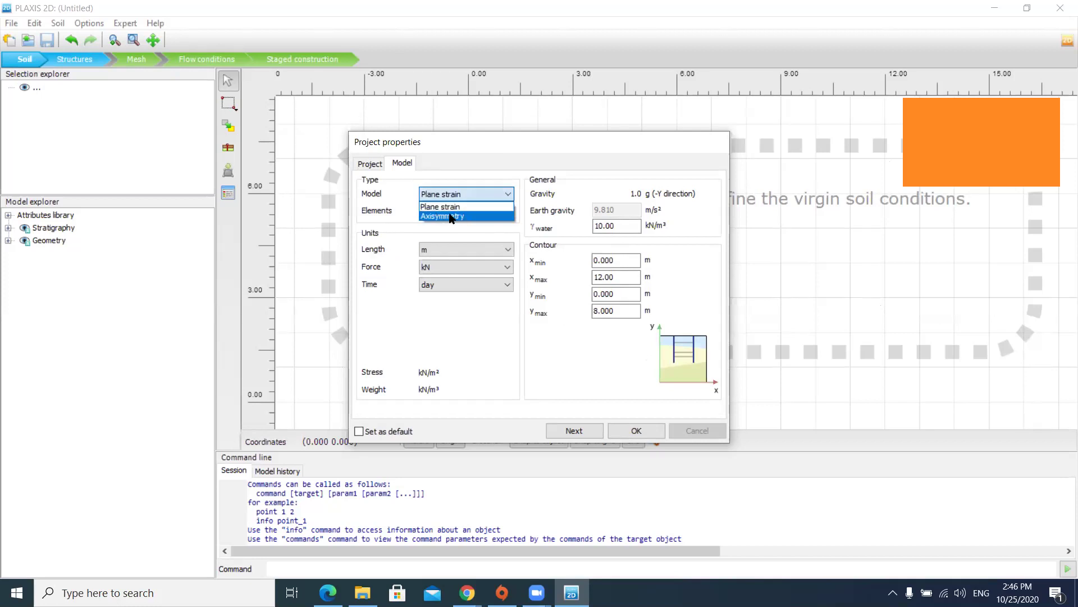
pyautogui.click(449, 207)
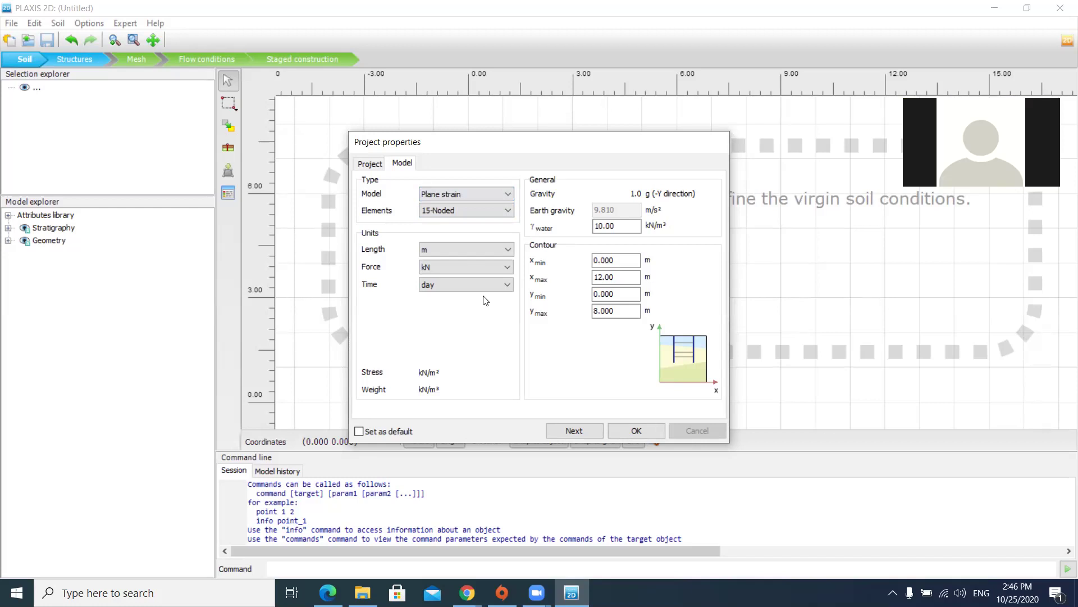
pyautogui.click(370, 164)
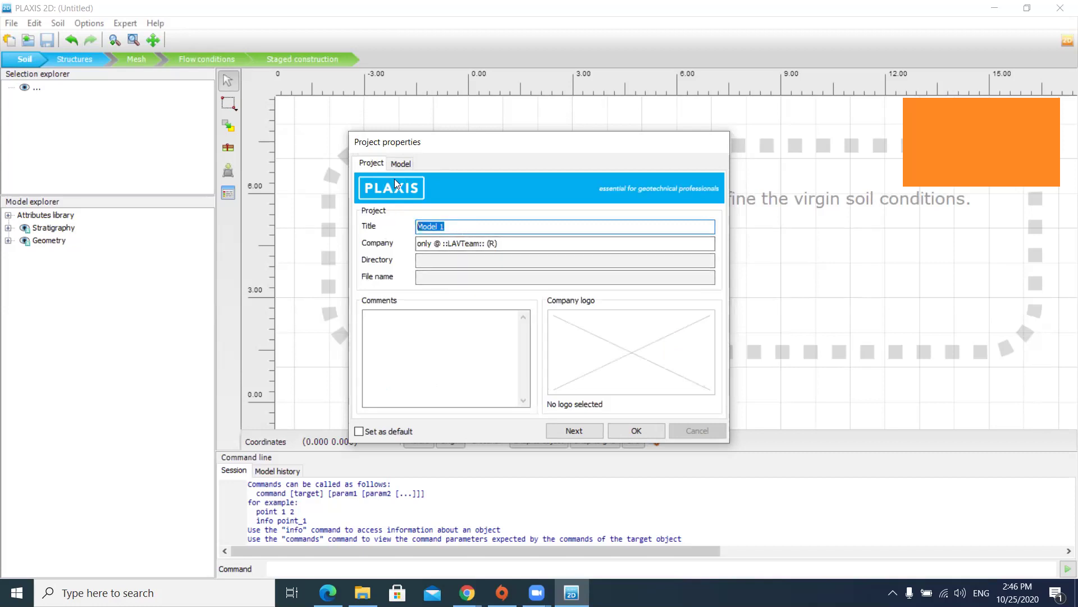
# Step: Review the Model settings: Plane strain, 15-noded elements, m–kN–day units and a 12 × 8 m contour
pyautogui.click(400, 164)
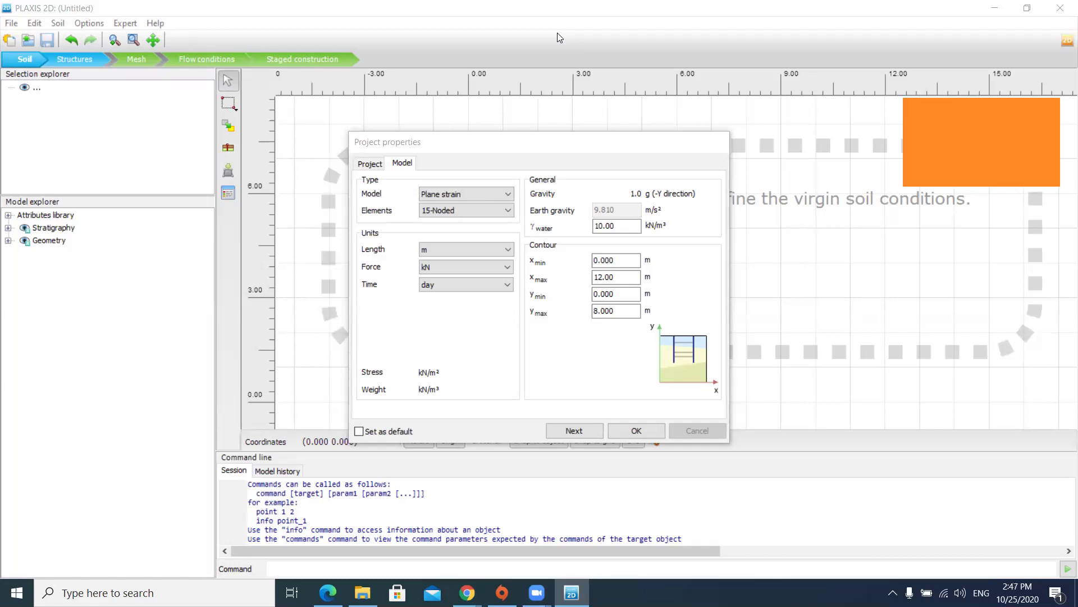
pyautogui.click(369, 164)
# Step: Try Axisymmetry as the model type, then set it back to Plane strain
pyautogui.click(405, 164)
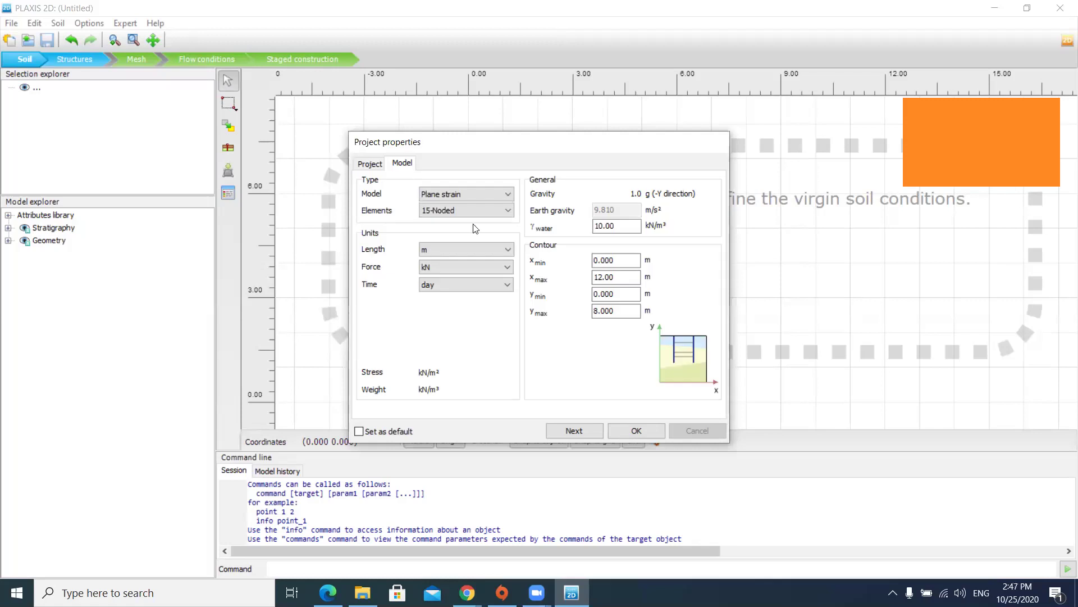
pyautogui.click(474, 195)
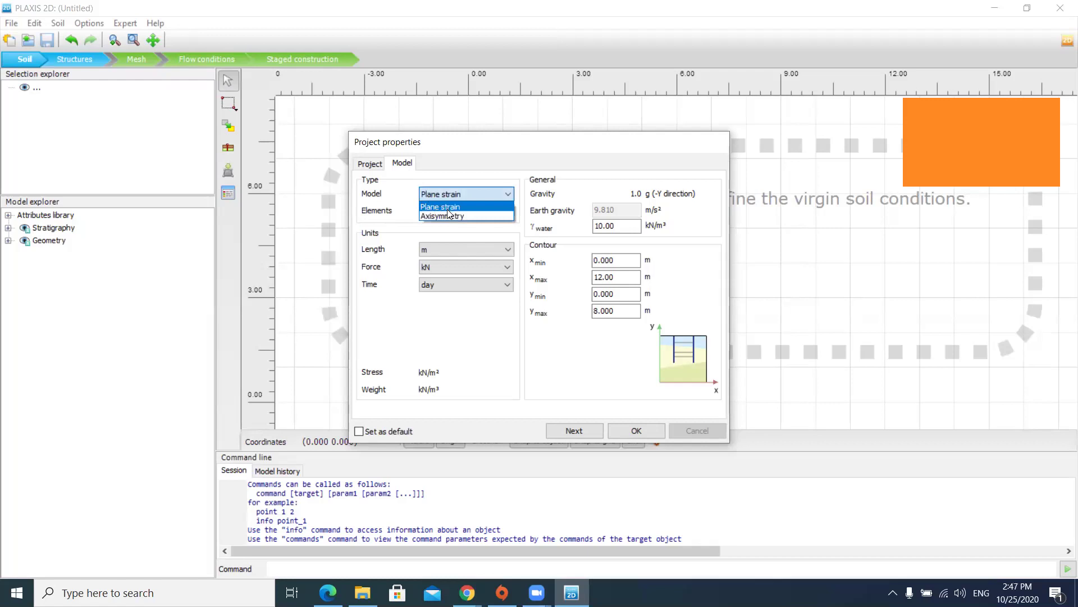
pyautogui.click(461, 216)
pyautogui.click(455, 199)
pyautogui.click(444, 207)
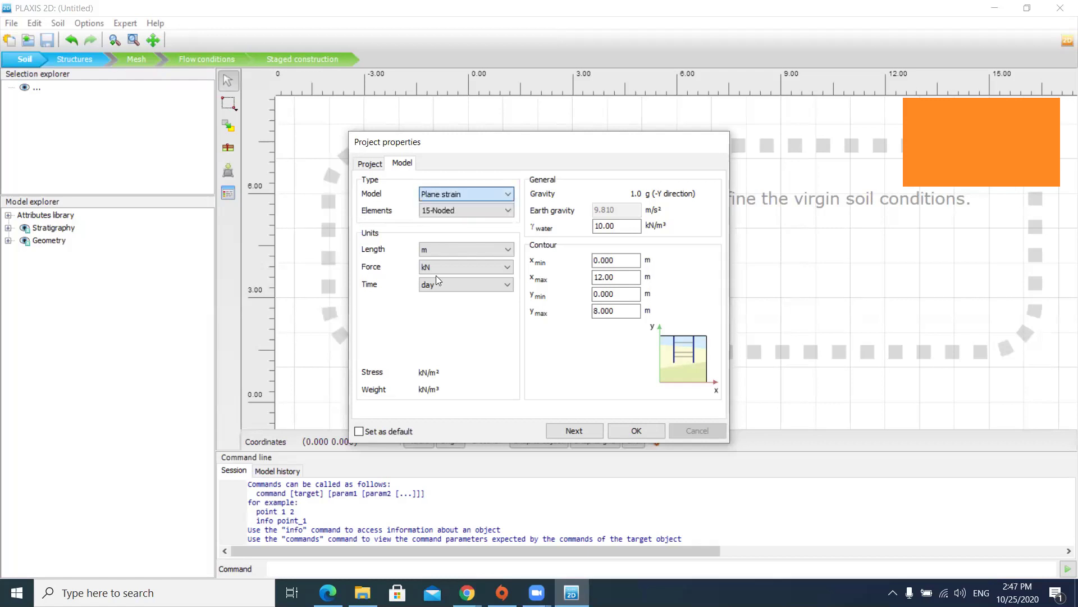
pyautogui.click(433, 592)
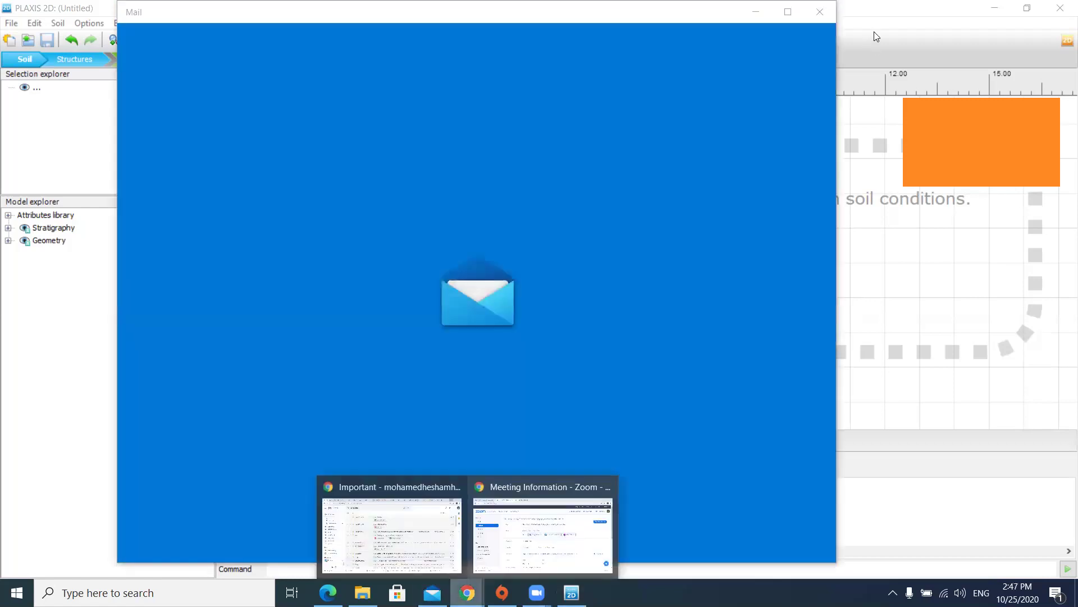
pyautogui.click(819, 10)
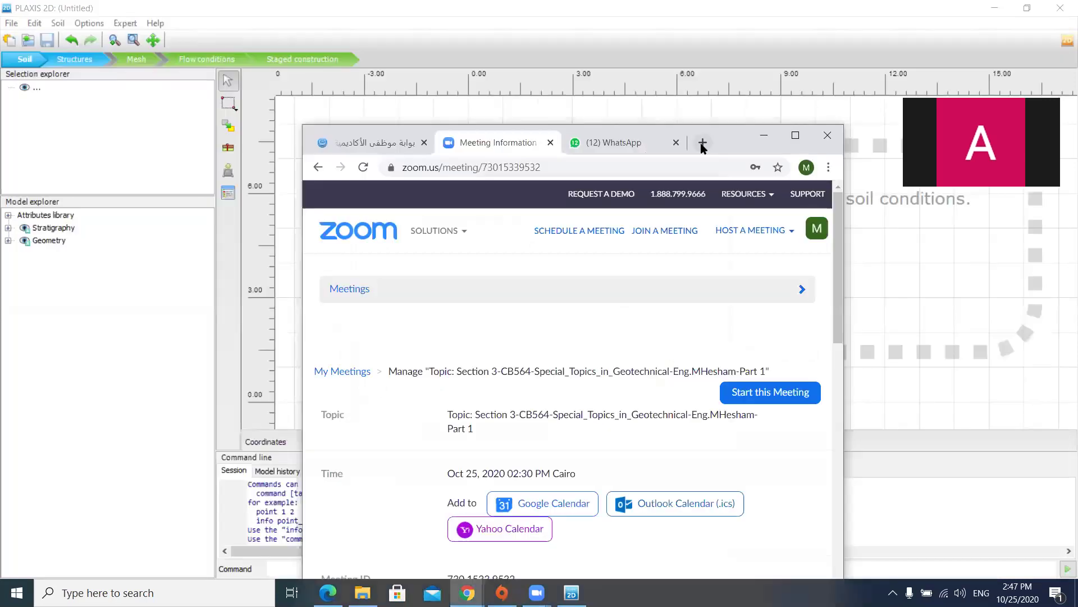
# Step: Search Google for 'plane strain' in a new Chrome tab and show the image results
pyautogui.click(702, 142)
pyautogui.click(541, 393)
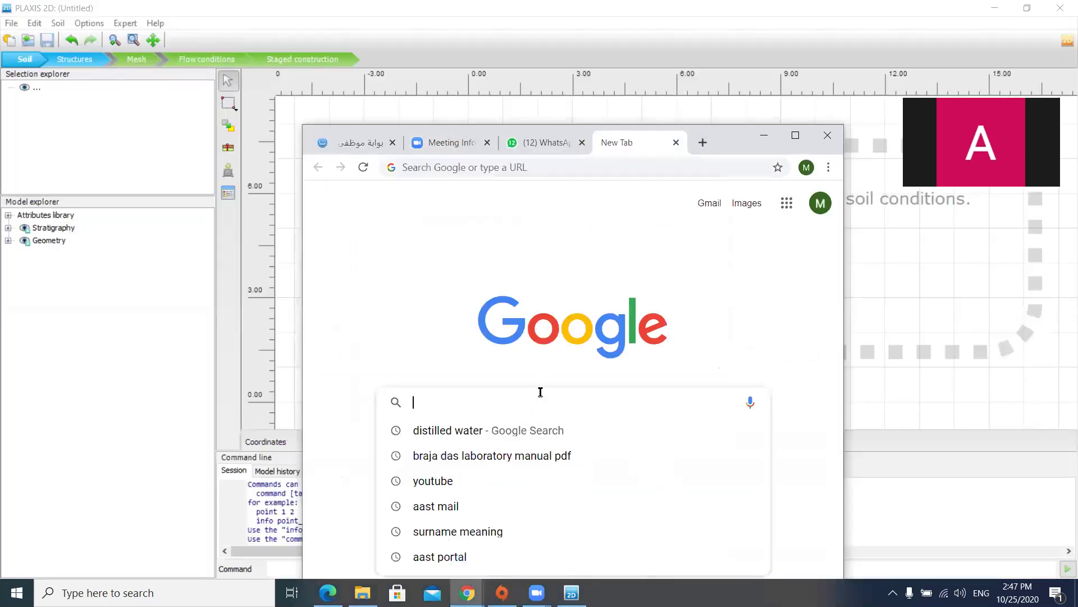
pyautogui.write('plane')
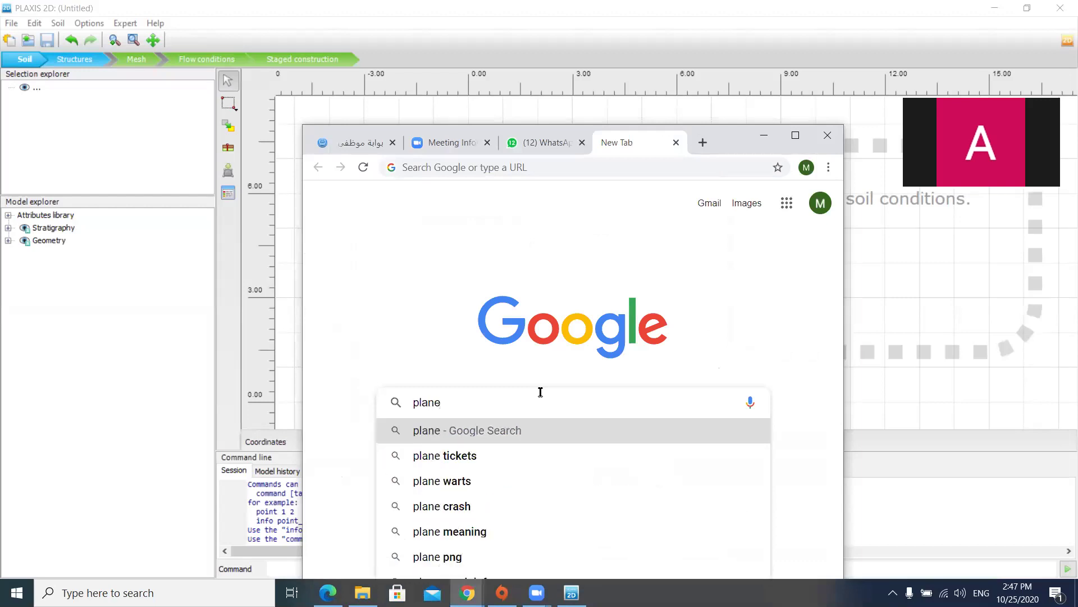
pyautogui.write(' stran')
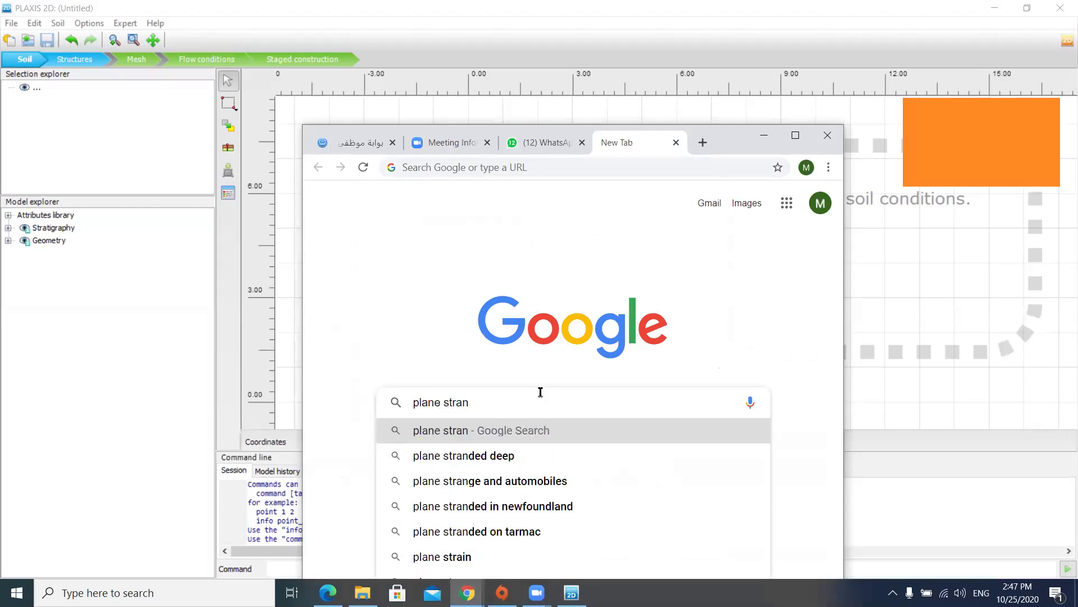
pyautogui.write('e')
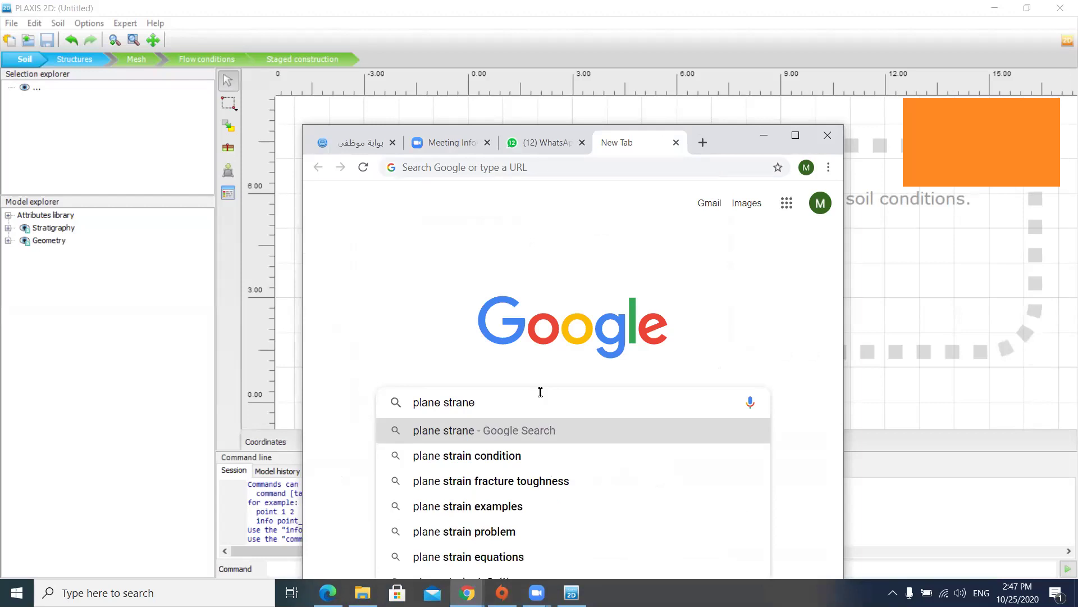
pyautogui.press('Return')
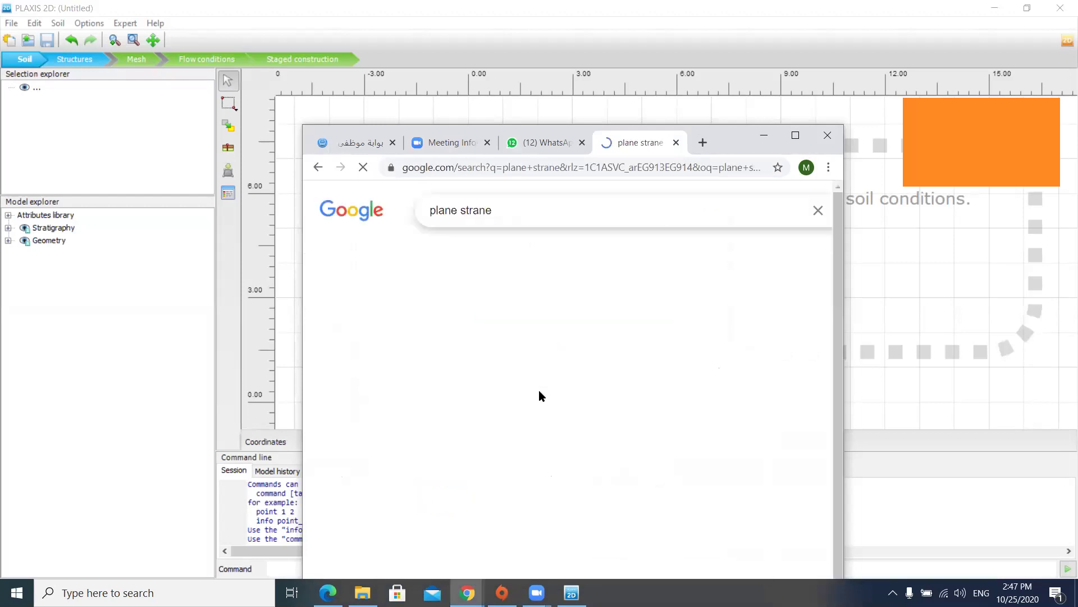
pyautogui.click(497, 262)
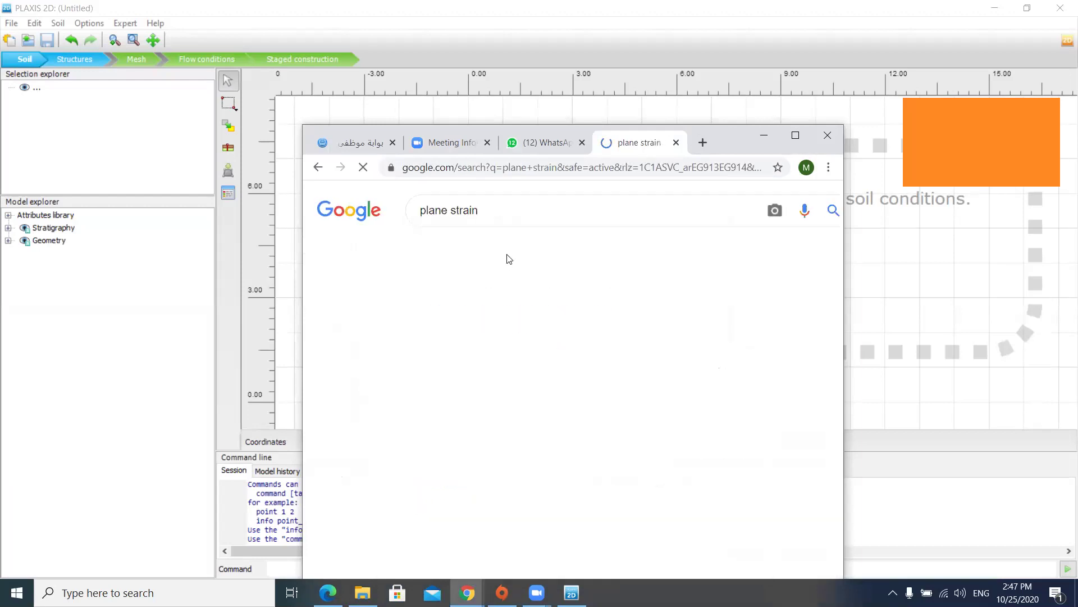
pyautogui.scroll(-3, 616, 270)
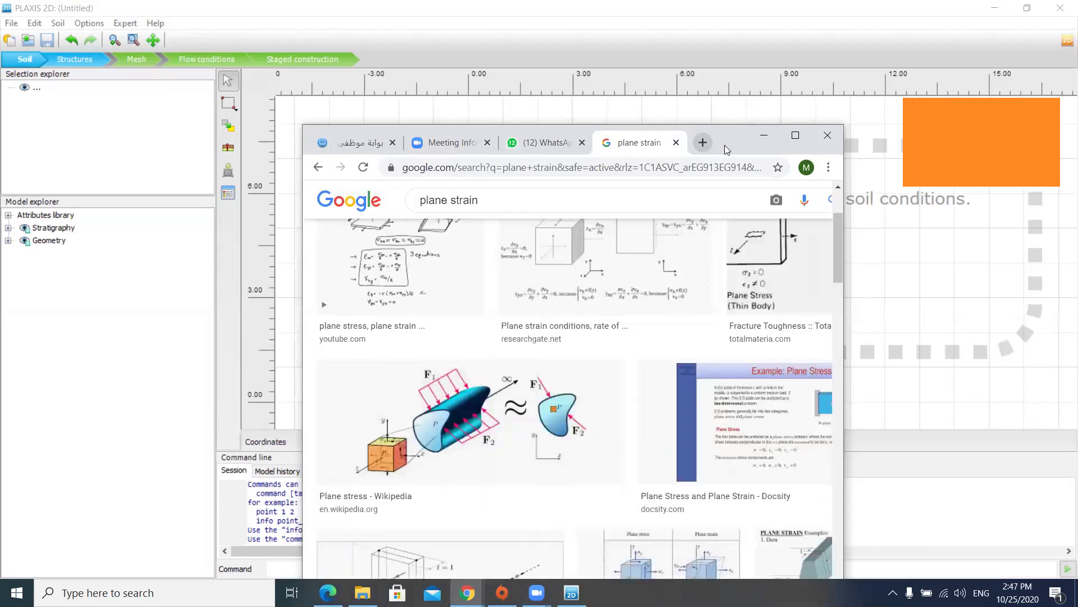
# Step: Maximize Chrome and enlarge the Physics Stack Exchange dam and pressure-vessel plane strain image
pyautogui.doubleClick(731, 147)
pyautogui.scroll(-2, 642, 279)
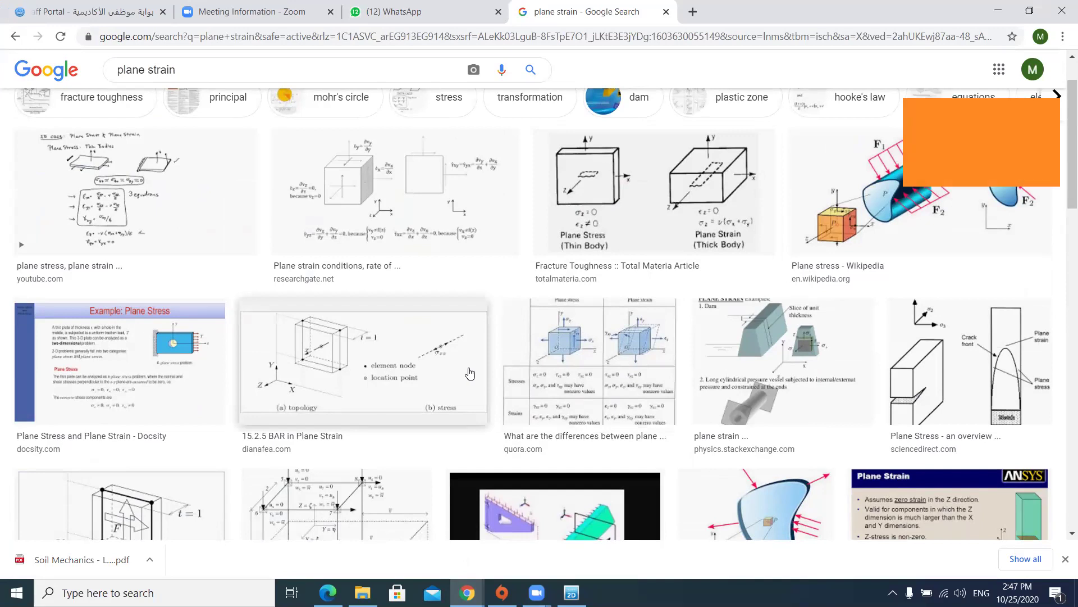
pyautogui.click(745, 363)
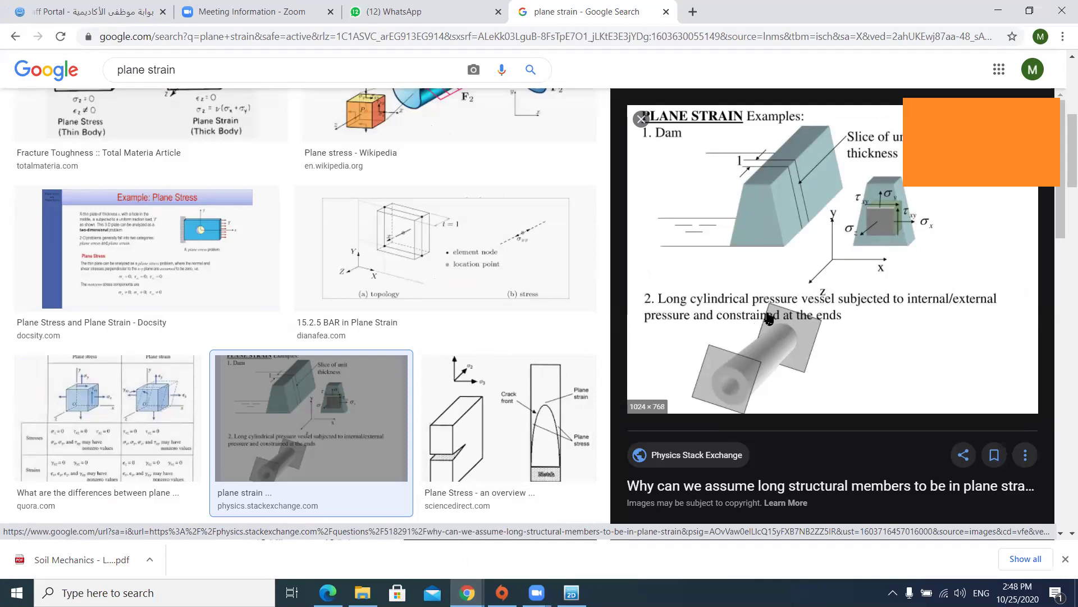
pyautogui.scroll(1, 767, 321)
pyautogui.scroll(2, 719, 344)
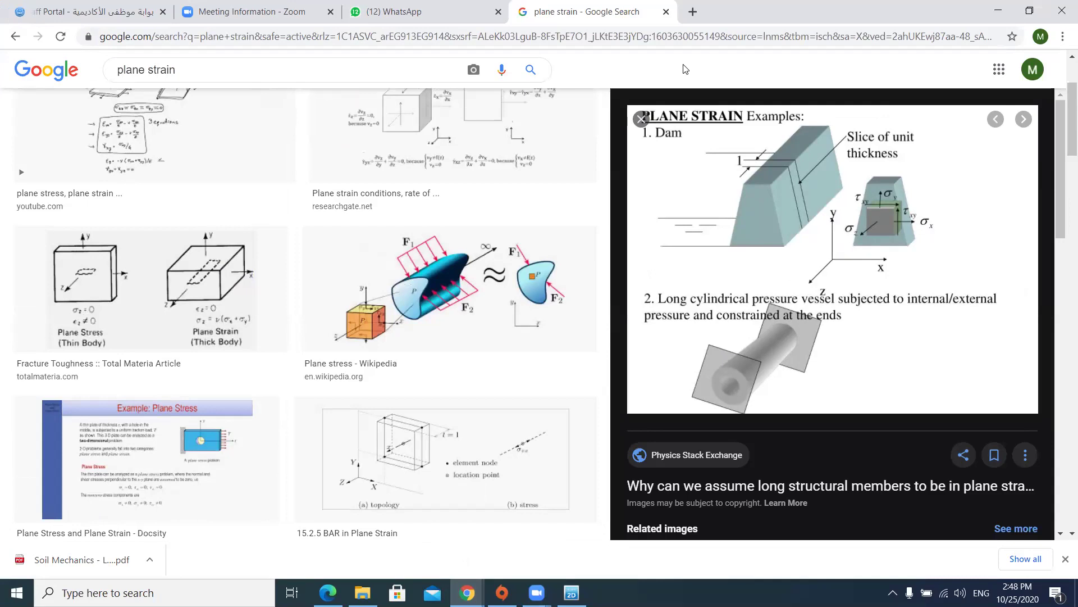
pyautogui.scroll(3, 304, 349)
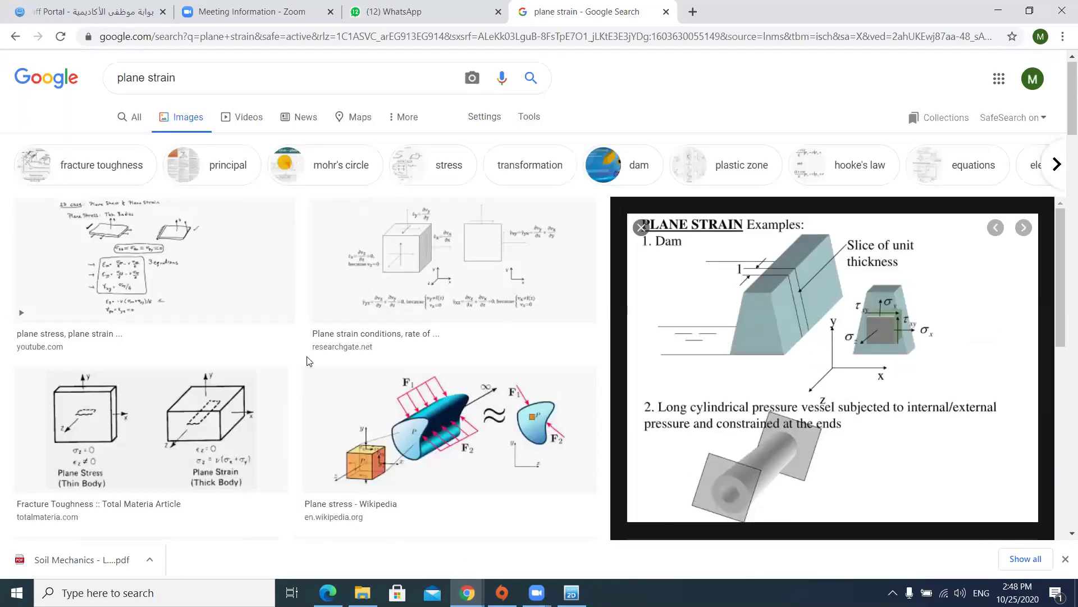
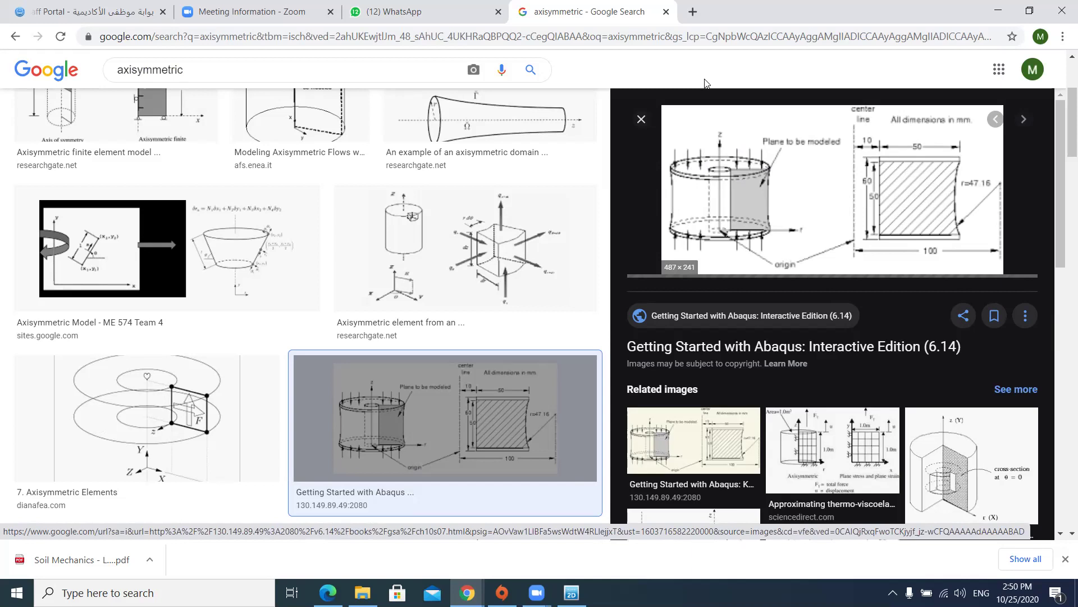
# Step: Preview the SciELO axisymmetric model figure among the image results
pyautogui.scroll(-3, 724, 225)
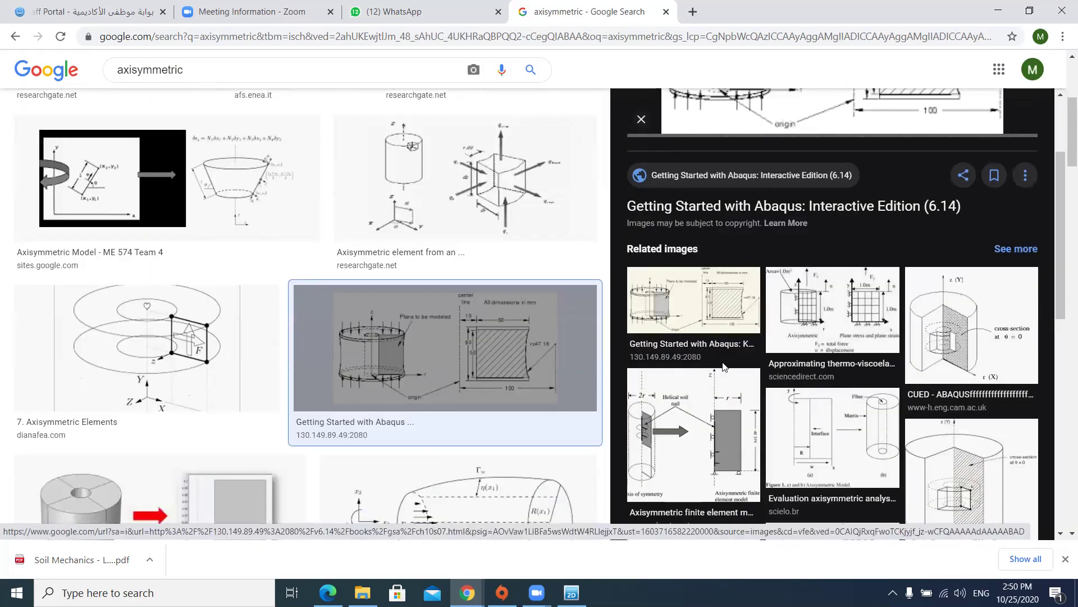
pyautogui.click(823, 435)
pyautogui.scroll(4, 827, 420)
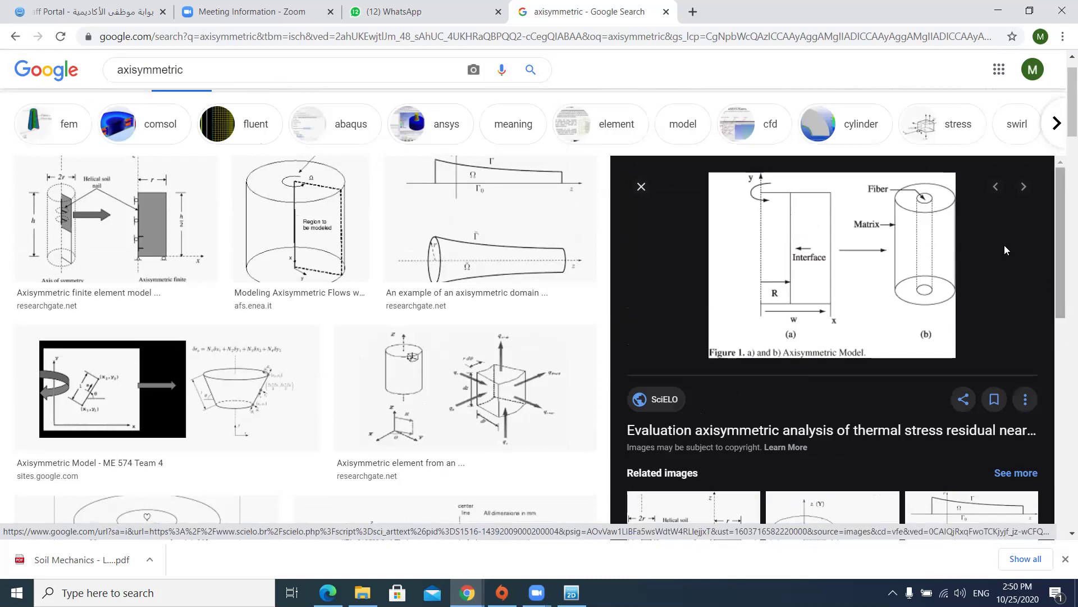
# Step: Refine the image search to 'axisymmetric pile'
pyautogui.click(310, 67)
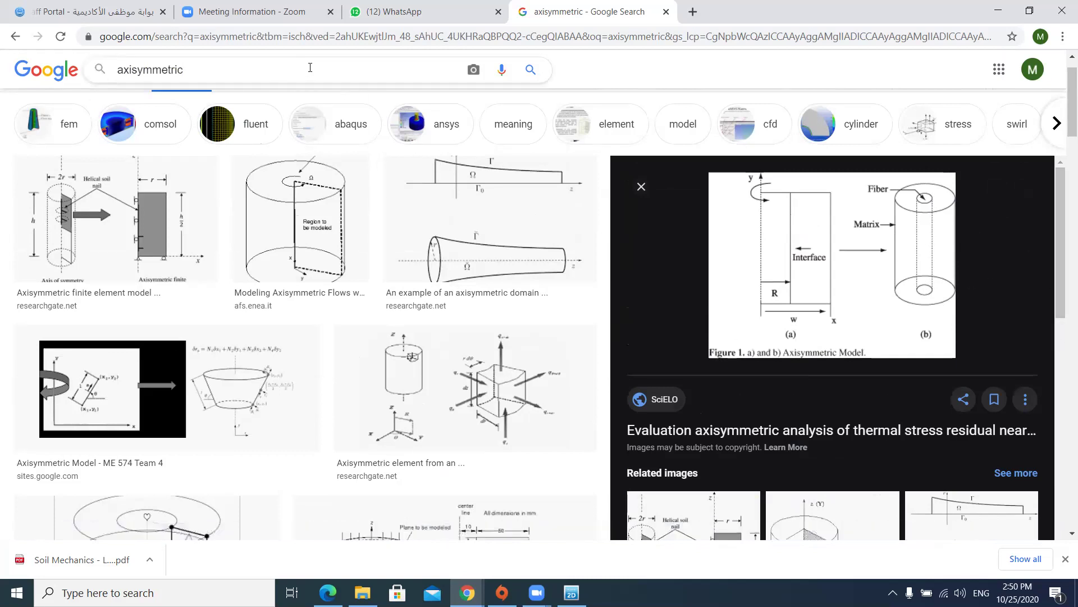
pyautogui.write('pile')
pyautogui.press('Return')
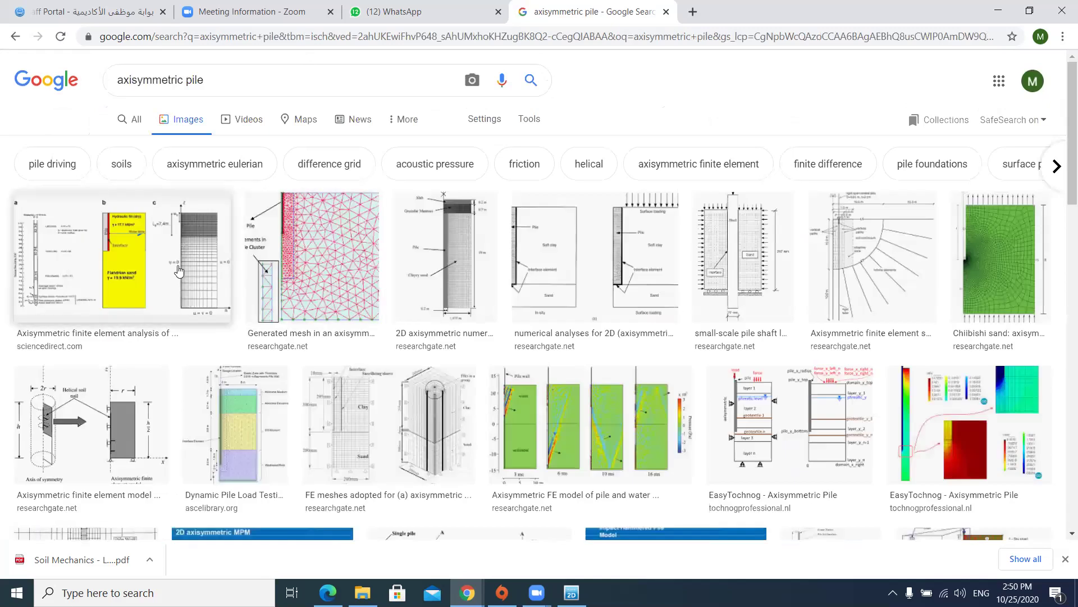
# Step: Preview the generated mesh, axisymmetric/3D FE meshes and pile loading test figures
pyautogui.click(280, 275)
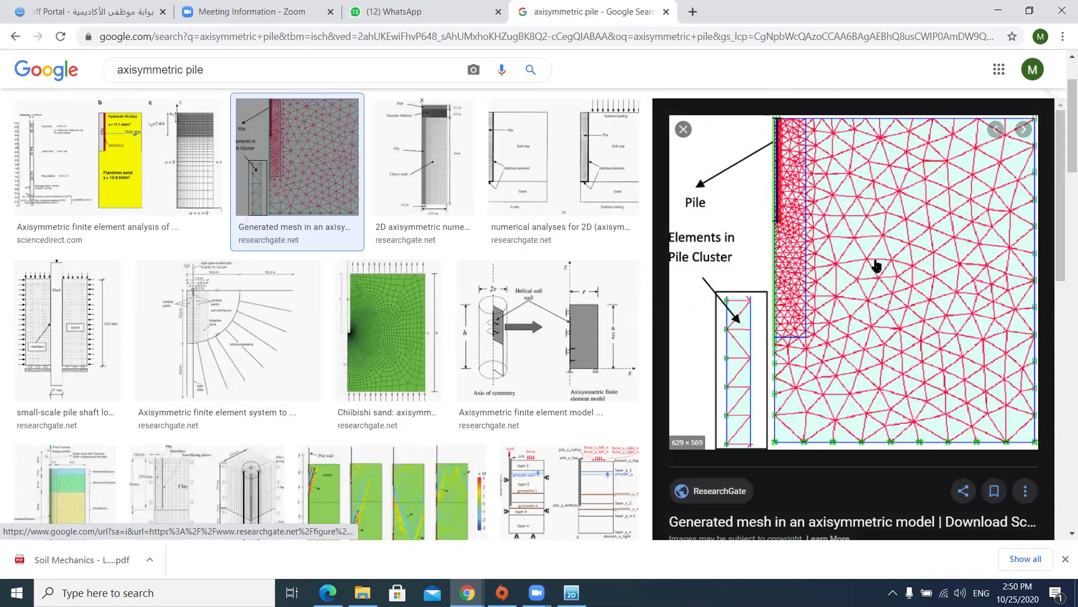
pyautogui.scroll(1, 837, 280)
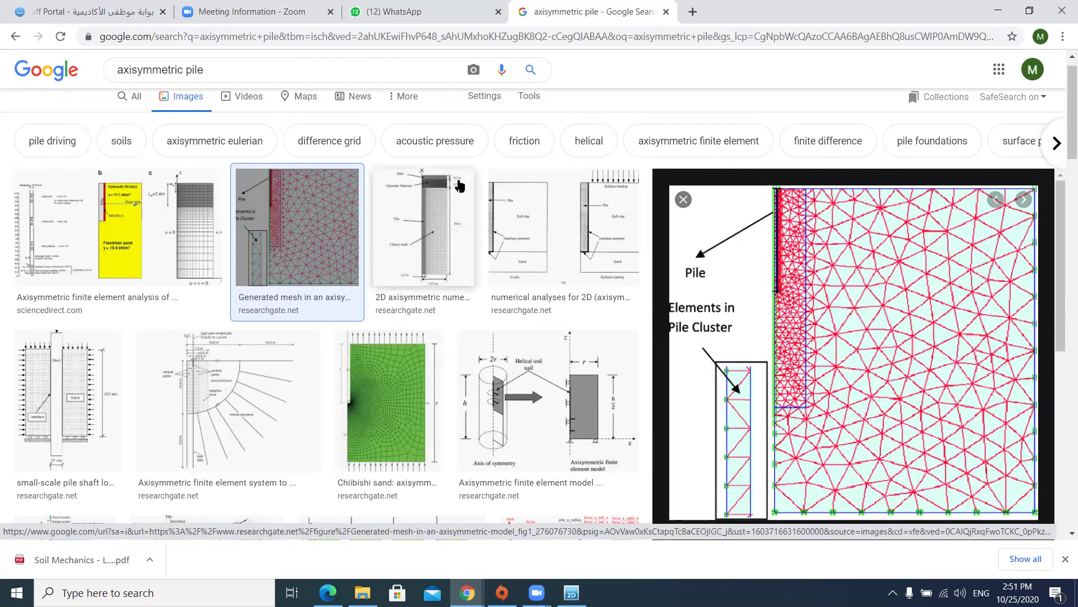
pyautogui.scroll(-4, 528, 347)
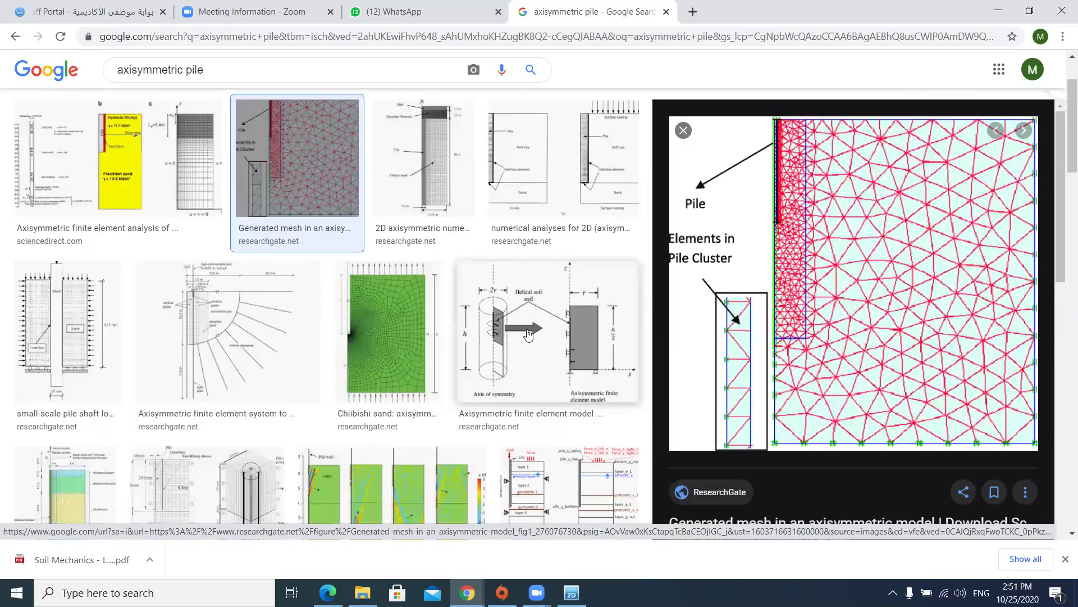
pyautogui.click(262, 371)
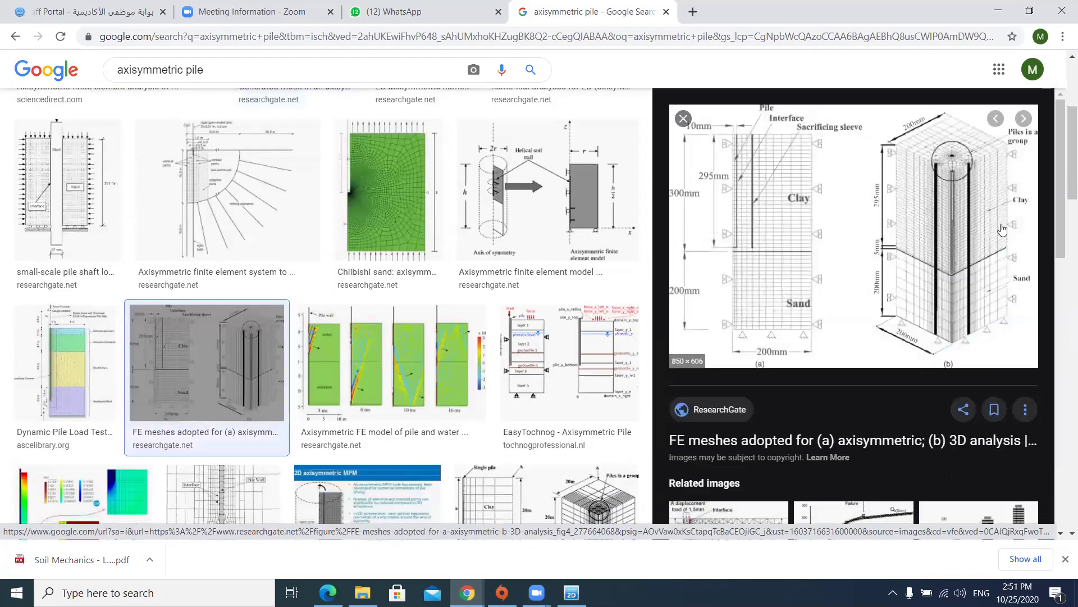
pyautogui.scroll(-1, 527, 404)
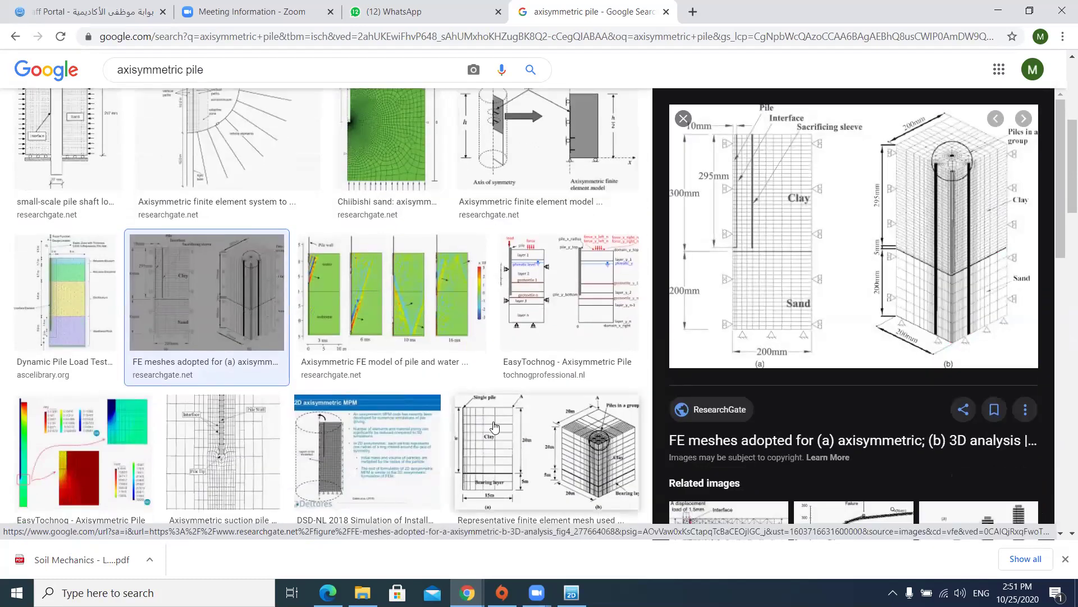
pyautogui.scroll(5, 527, 404)
pyautogui.click(124, 245)
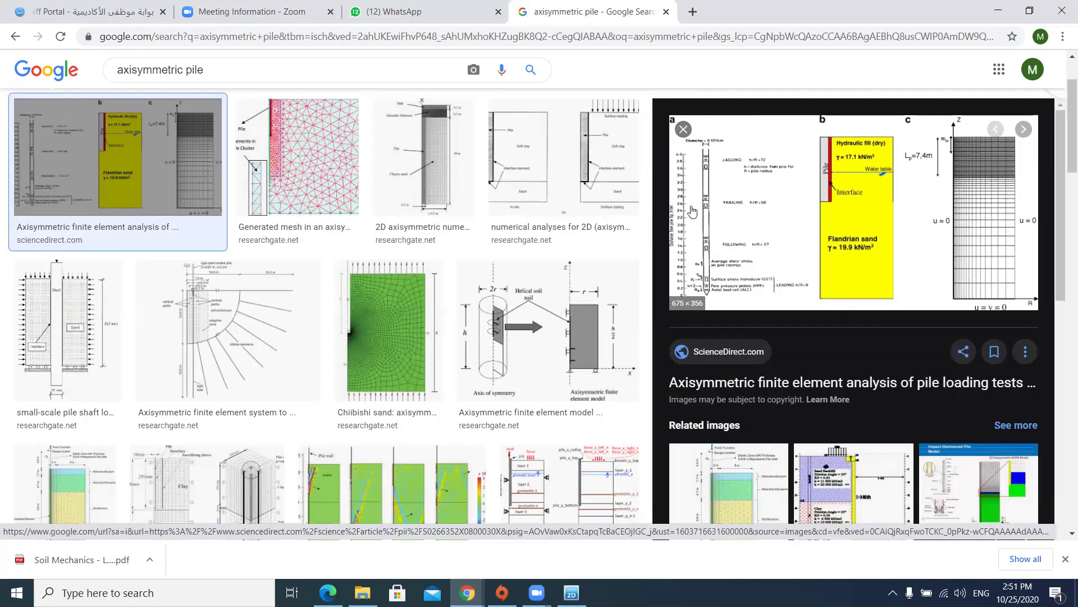
# Step: Set the PLAXIS model to Axisymmetry with 15-Noded elements, then return to the pile image results
pyautogui.click(998, 10)
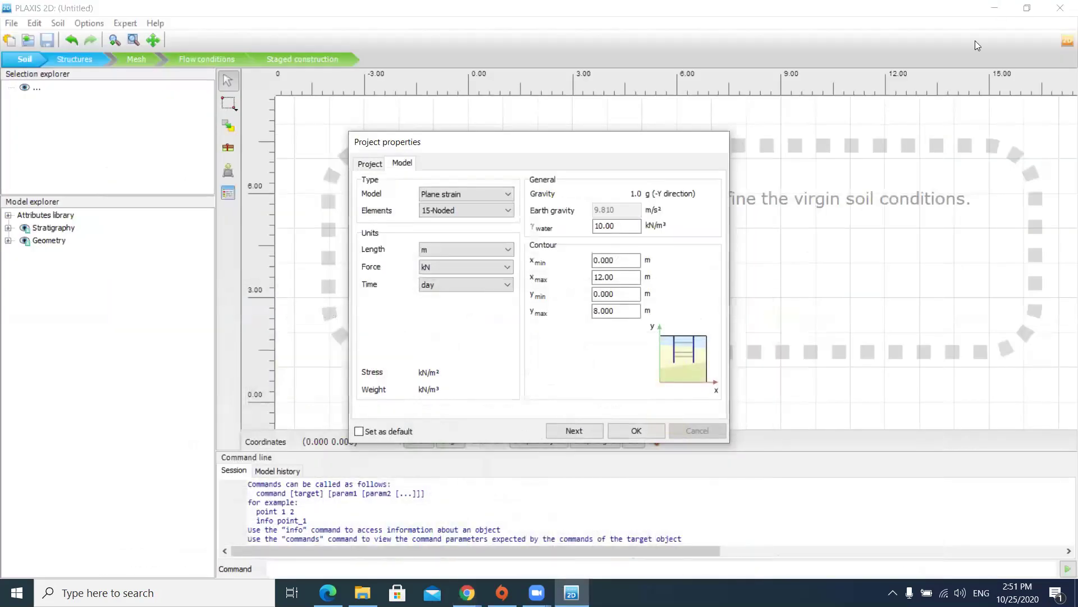
pyautogui.click(464, 194)
pyautogui.click(466, 212)
pyautogui.click(468, 196)
pyautogui.click(466, 206)
pyautogui.click(466, 194)
pyautogui.click(466, 217)
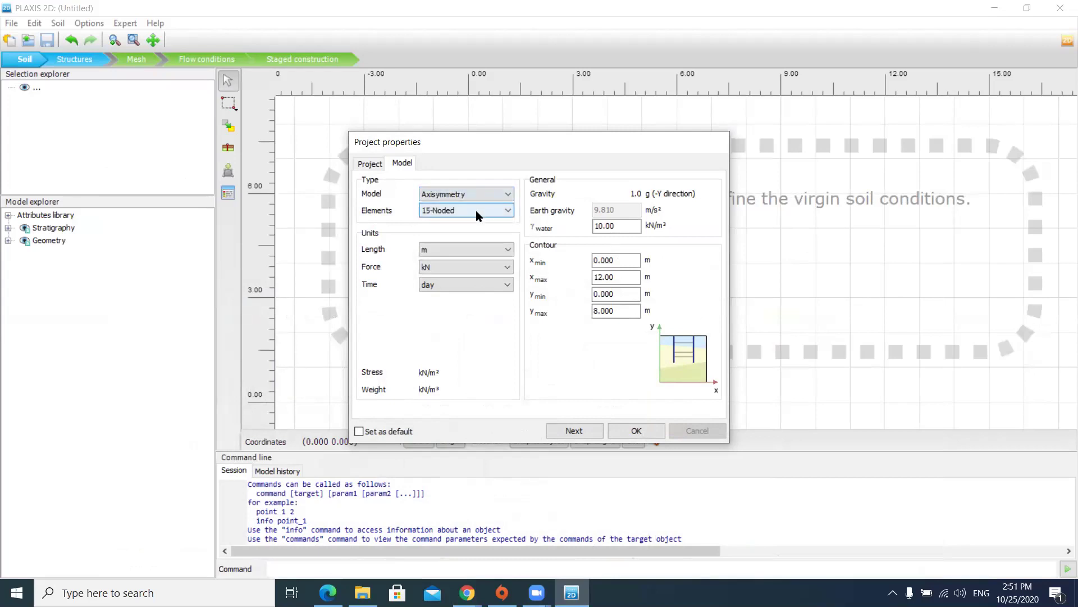
pyautogui.click(477, 212)
pyautogui.click(447, 233)
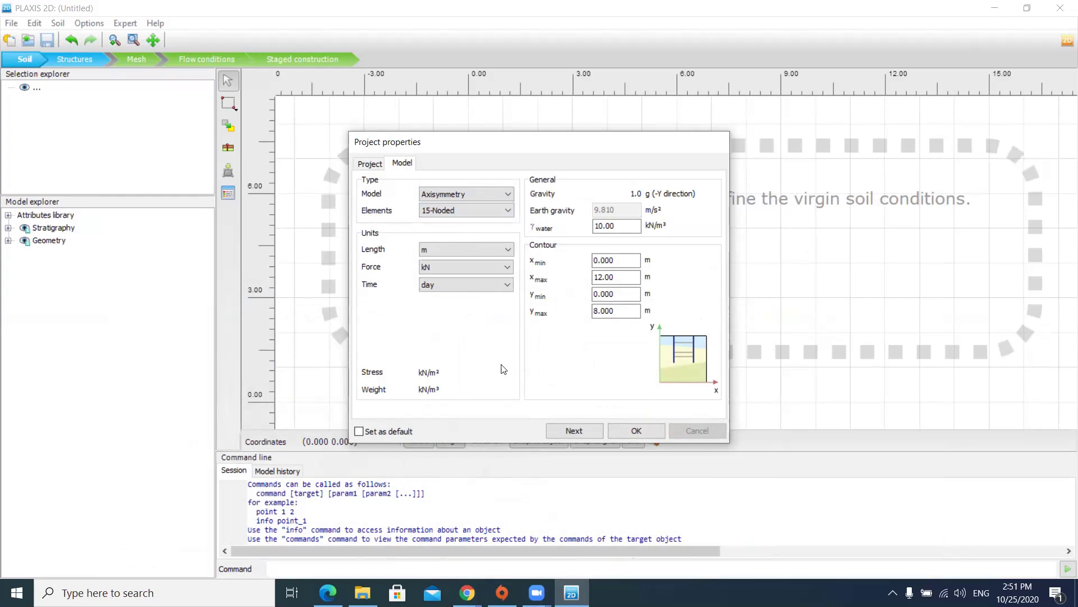
pyautogui.click(467, 592)
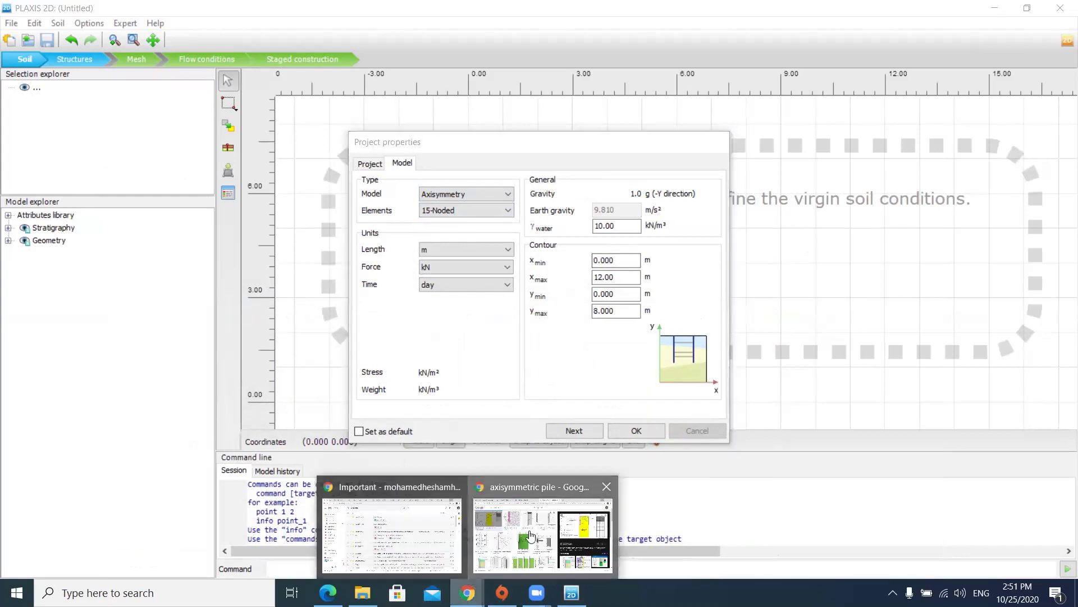
pyautogui.click(530, 534)
# Step: Preview the ResearchGate 'Generated mesh in an axisymmetric model' figure
pyautogui.click(320, 162)
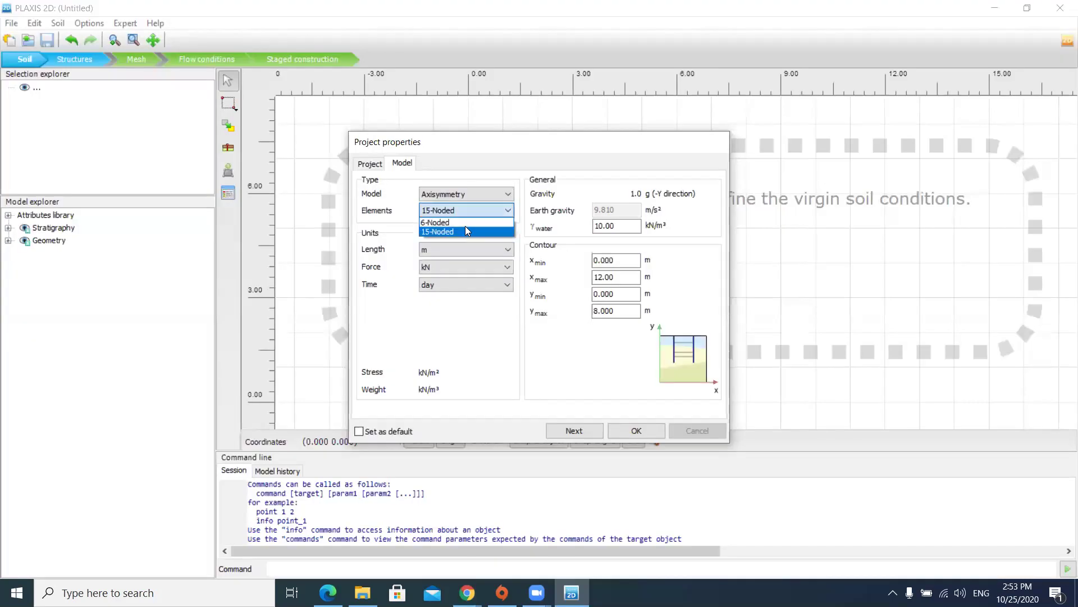
# Step: Try 6-Noded elements, then set the element type back to 15-Noded
pyautogui.click(465, 226)
pyautogui.click(465, 212)
pyautogui.click(464, 223)
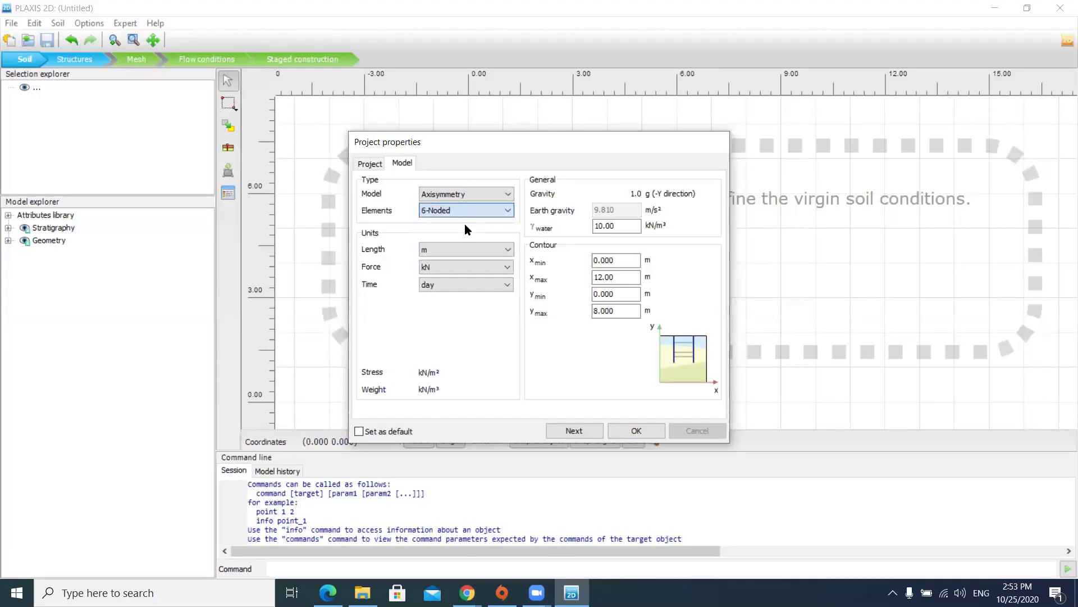
pyautogui.click(464, 215)
pyautogui.click(461, 233)
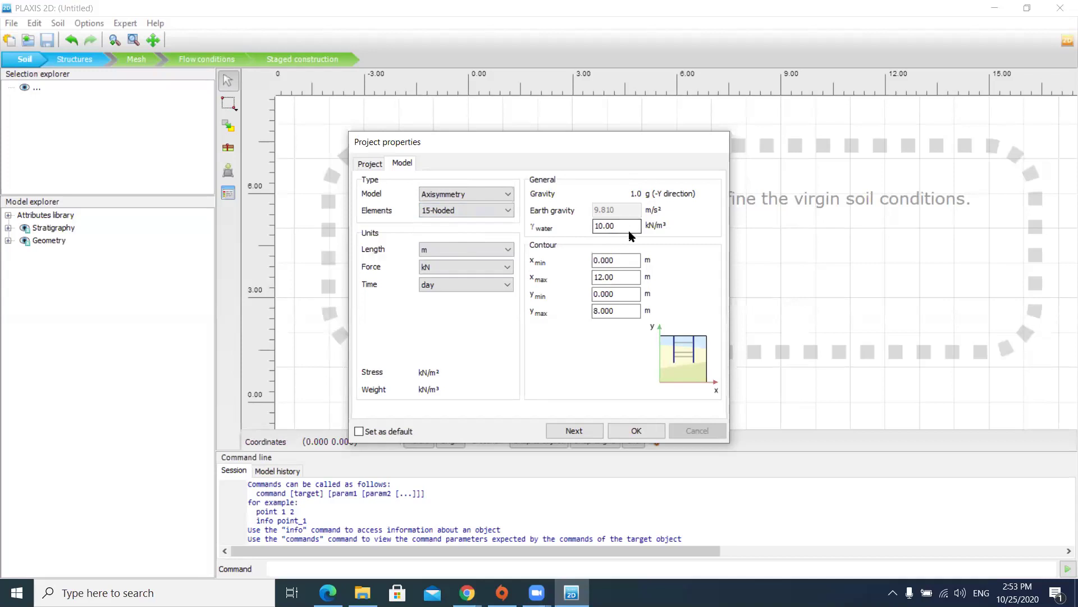
# Step: Check the water unit weight and contour x min, x max, y min values, then draw a red line over the canvas
pyautogui.moveTo(624, 227); pyautogui.dragTo(577, 231)
pyautogui.moveTo(619, 226); pyautogui.dragTo(496, 227)
pyautogui.click(614, 261)
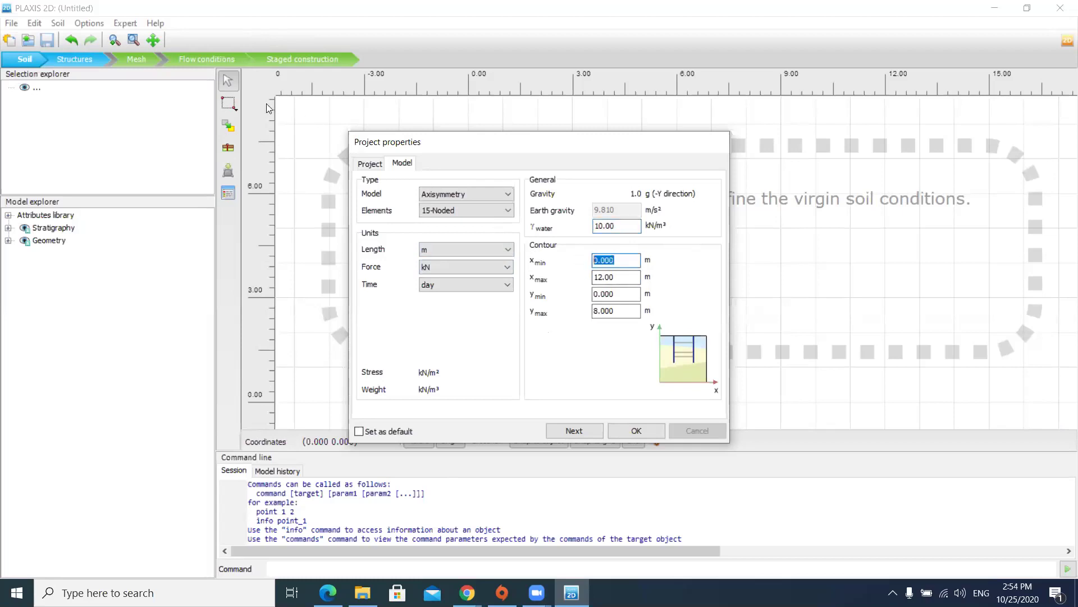
pyautogui.click(640, 278)
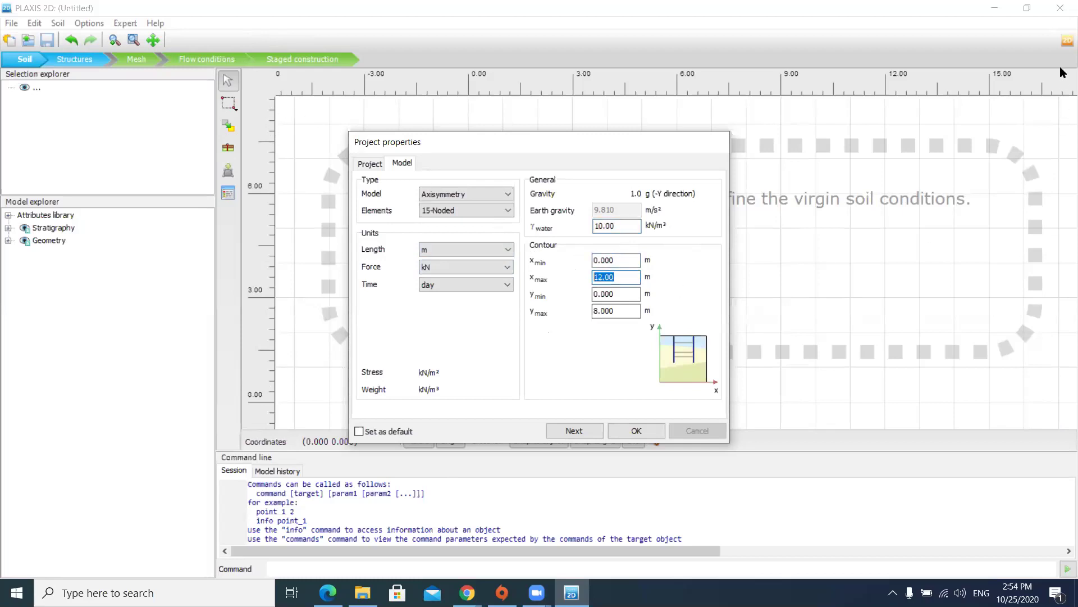
pyautogui.click(629, 288)
pyautogui.click(574, 30)
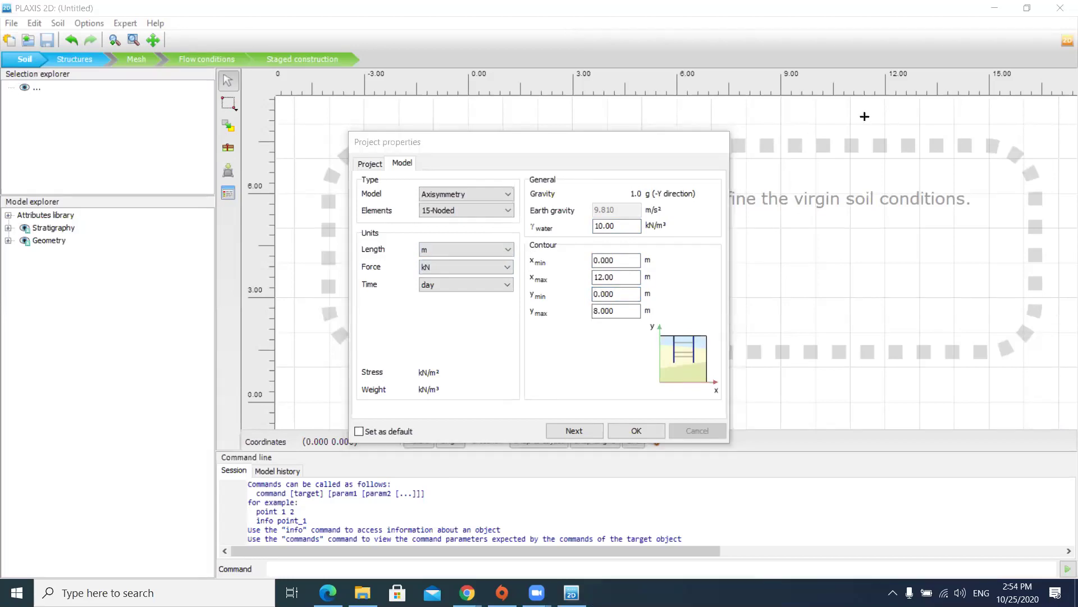
pyautogui.moveTo(898, 111); pyautogui.dragTo(990, 110)
# Step: Write the embankment top-width label 20 above the red line
pyautogui.click(937, 89)
pyautogui.write('20')
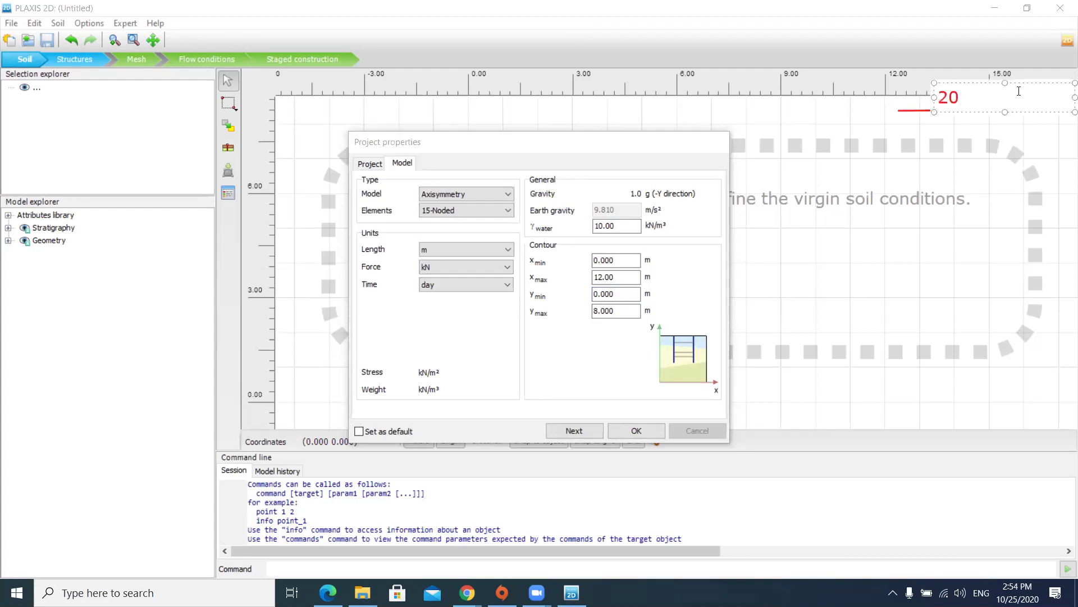
pyautogui.moveTo(982, 109); pyautogui.dragTo(968, 106)
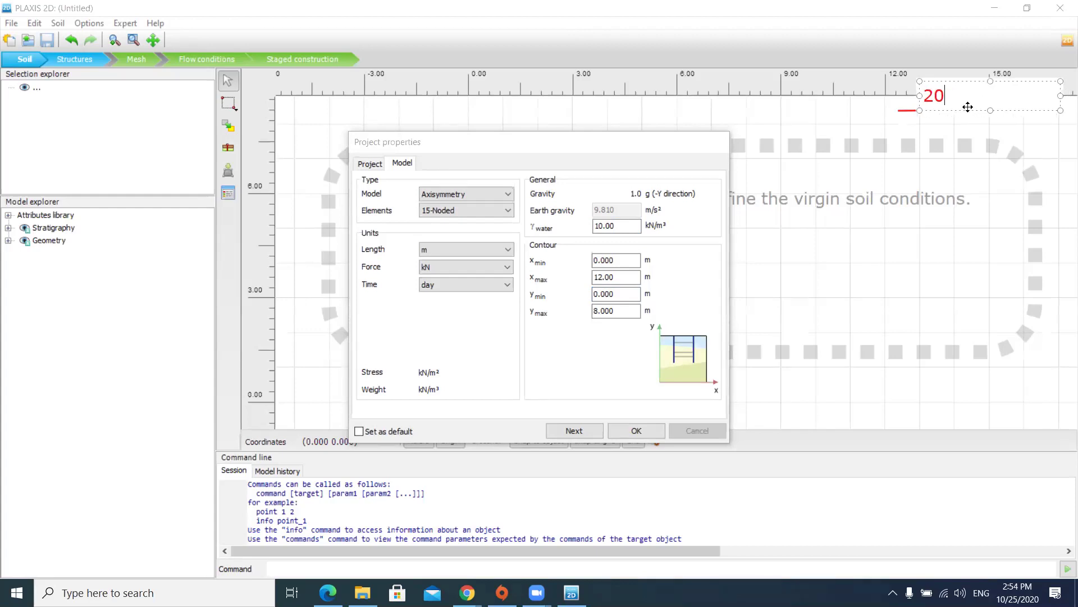
pyautogui.click(944, 135)
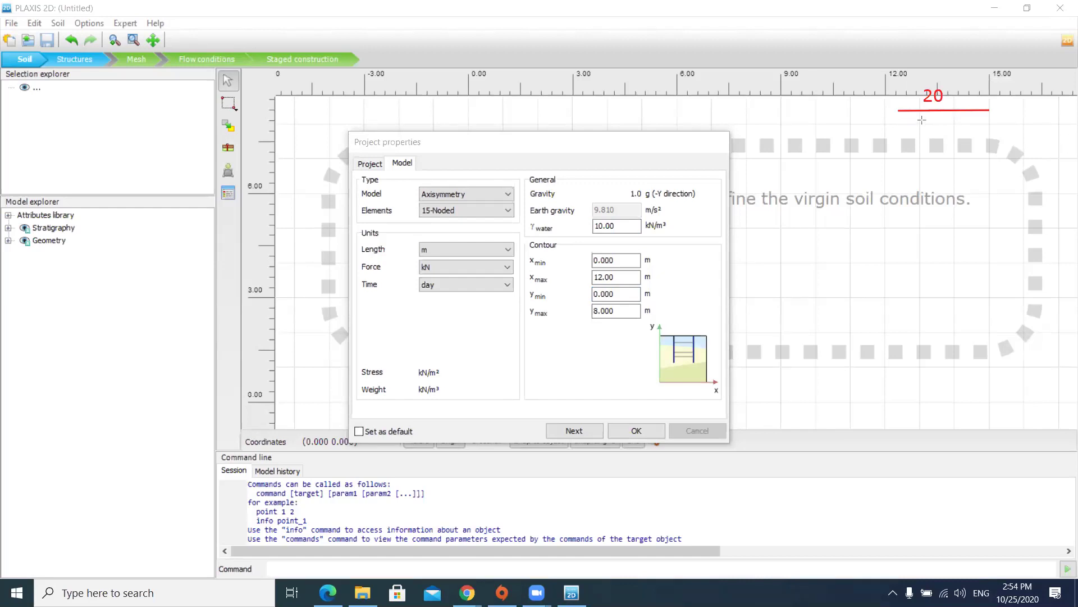
# Step: Sketch the embankment's left slope, base, right slope and extended ground line
pyautogui.moveTo(897, 110); pyautogui.dragTo(872, 135)
pyautogui.moveTo(1001, 144); pyautogui.dragTo(1017, 134)
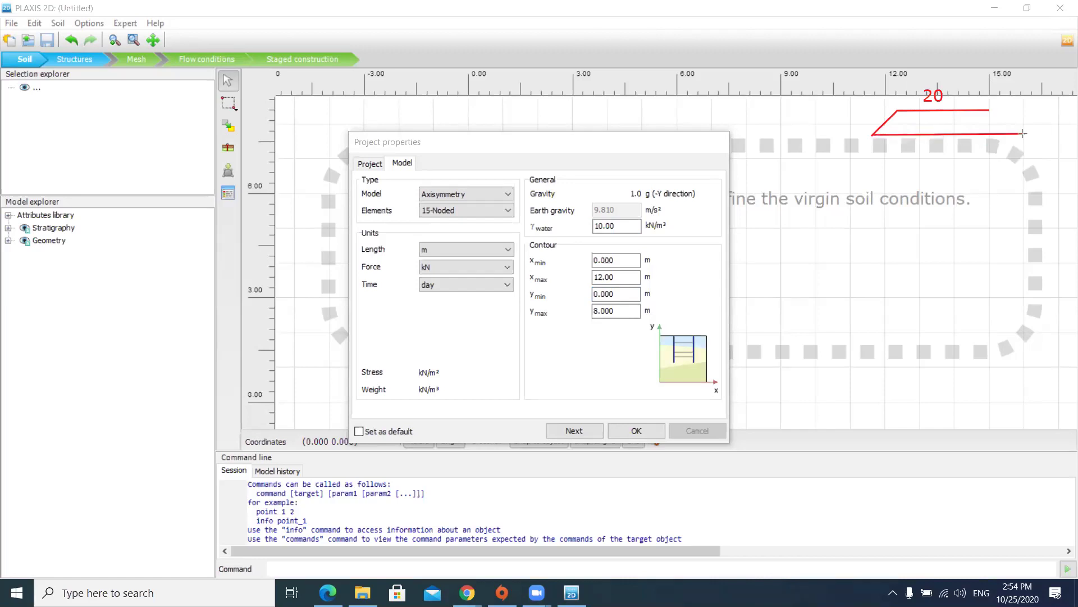
pyautogui.moveTo(990, 110)
pyautogui.mouseDown()
pyautogui.moveTo(1015, 134)
pyautogui.moveTo(1065, 133)
pyautogui.mouseUp()
pyautogui.moveTo(873, 134); pyautogui.dragTo(820, 137)
# Step: Label the side slope 2:1 and the embankment height 4m
pyautogui.click(1011, 112)
pyautogui.write('2')
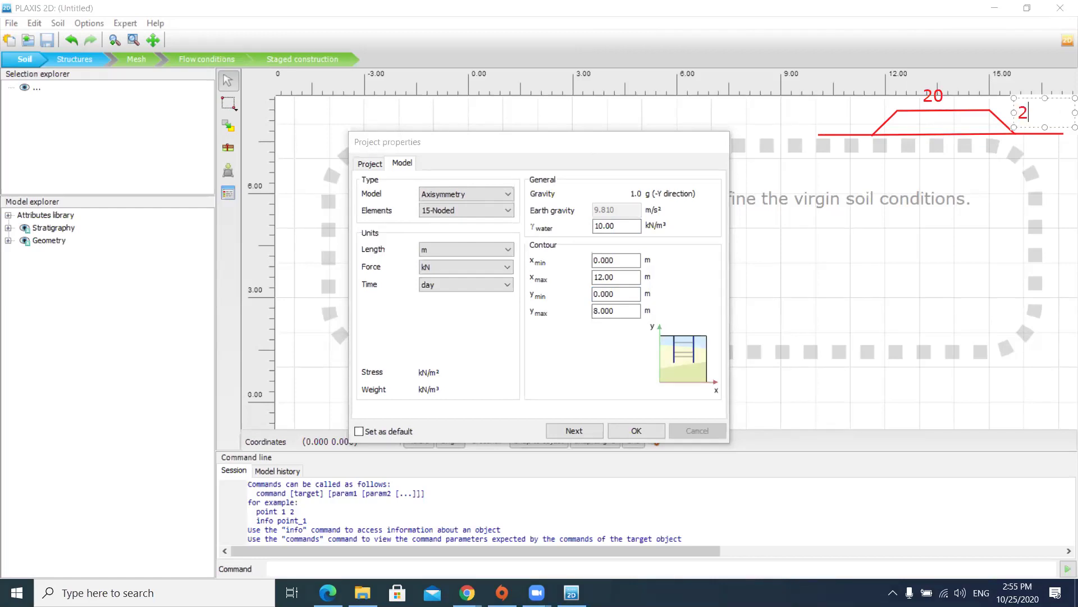
pyautogui.write(':1')
pyautogui.click(945, 150)
pyautogui.click(934, 122)
pyautogui.write('4m')
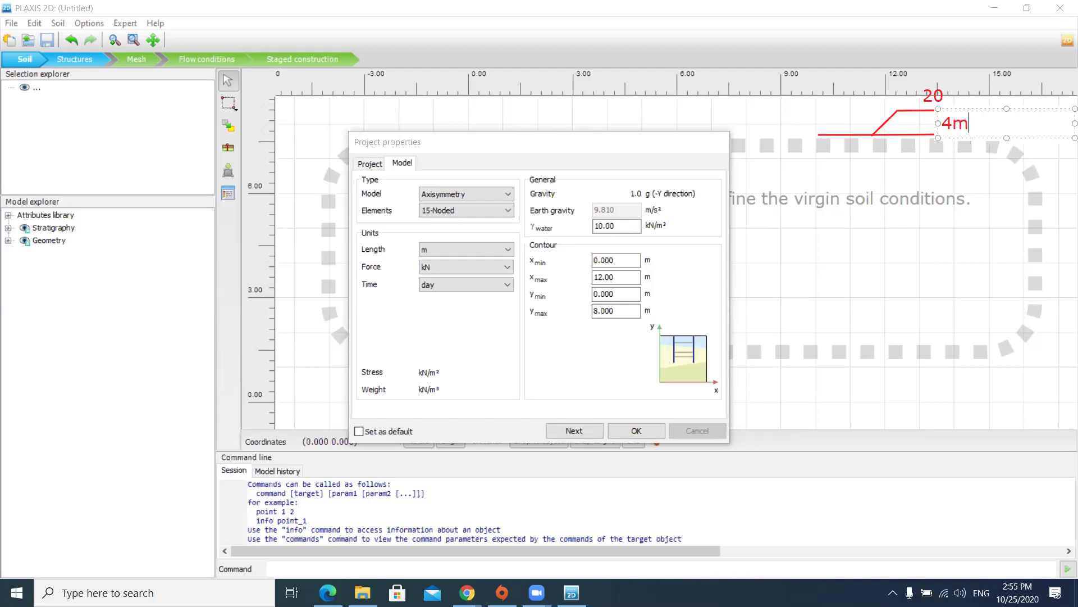
pyautogui.click(986, 212)
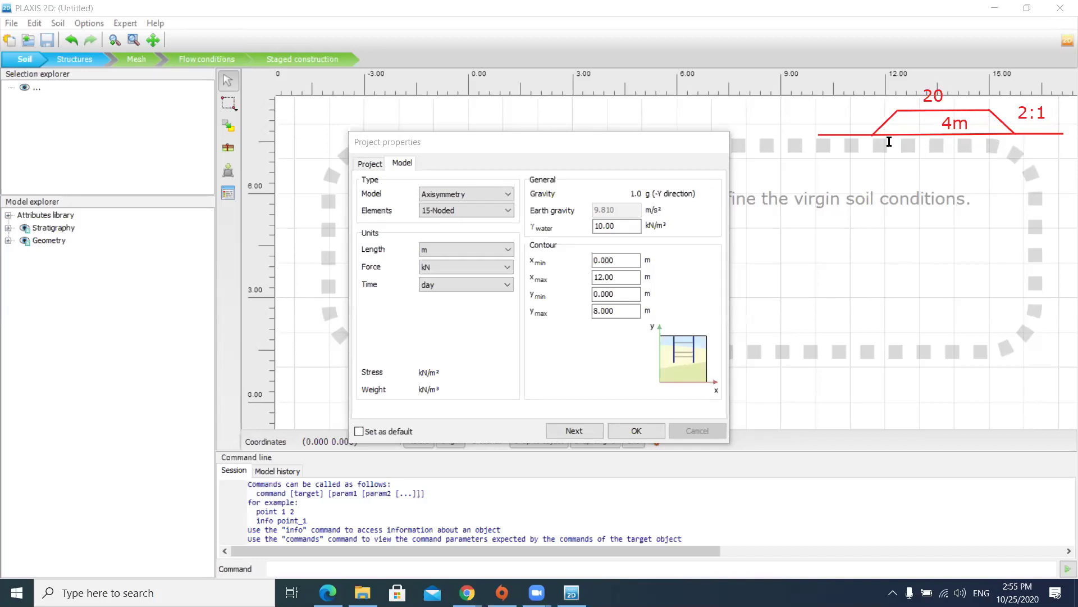
# Step: Write 36 beneath the ground line and draw a vertical centreline through the embankment
pyautogui.click(929, 151)
pyautogui.write('36')
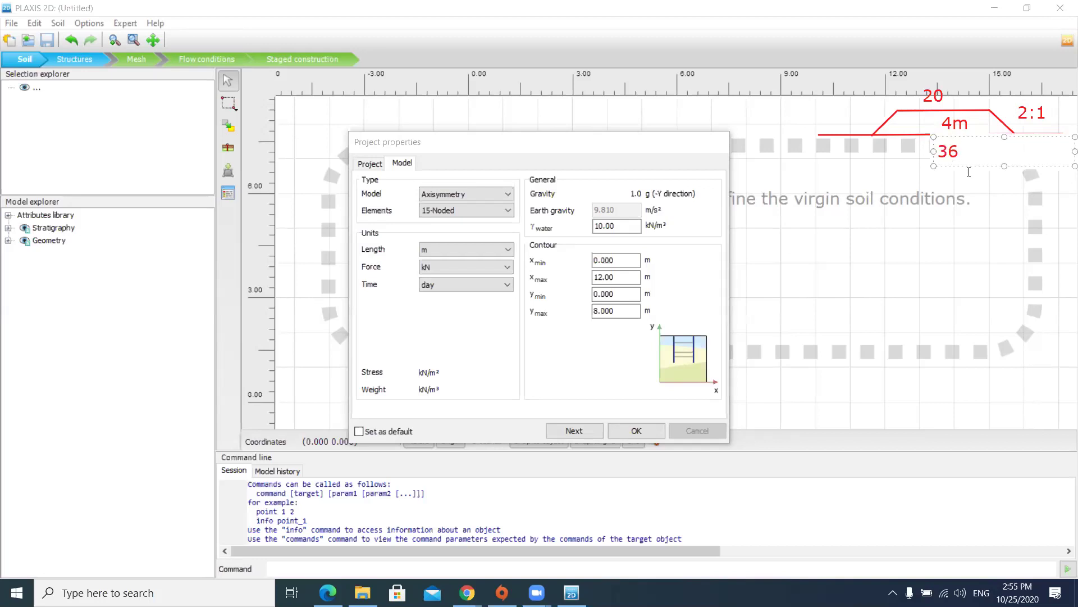
pyautogui.moveTo(932, 144)
pyautogui.mouseDown()
pyautogui.moveTo(913, 158)
pyautogui.moveTo(921, 147)
pyautogui.mouseUp()
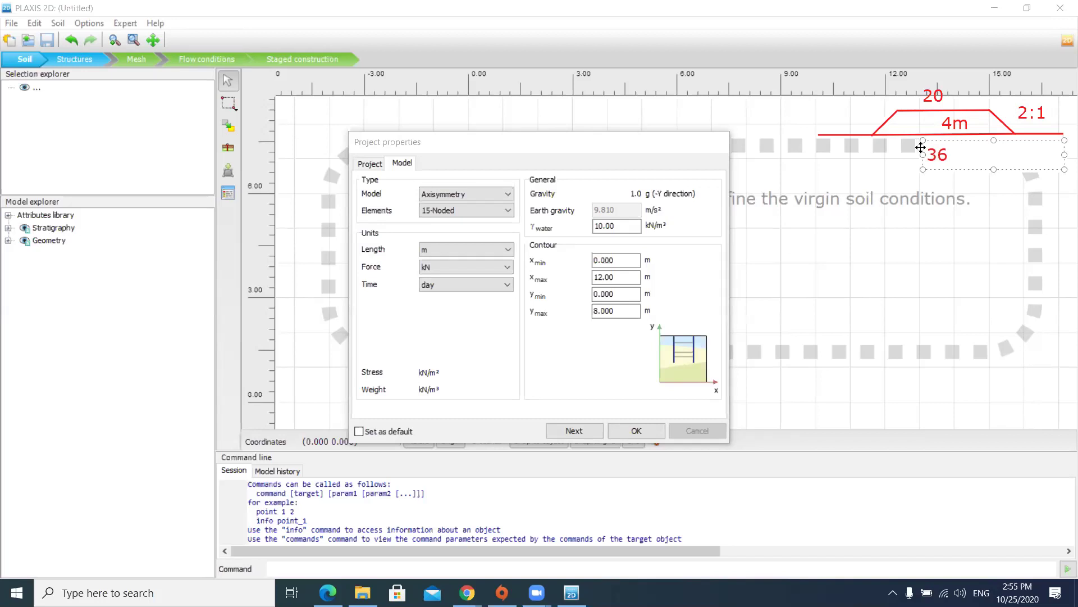
pyautogui.click(966, 202)
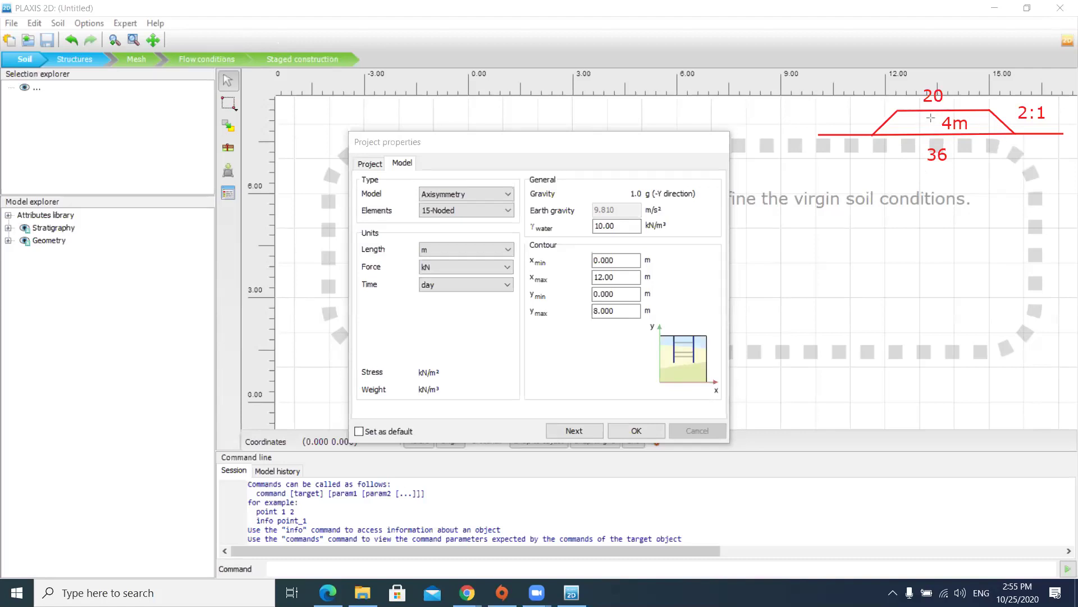
pyautogui.moveTo(940, 101); pyautogui.dragTo(937, 214)
# Step: Set the contour x limits to -60 and 60
pyautogui.click(632, 263)
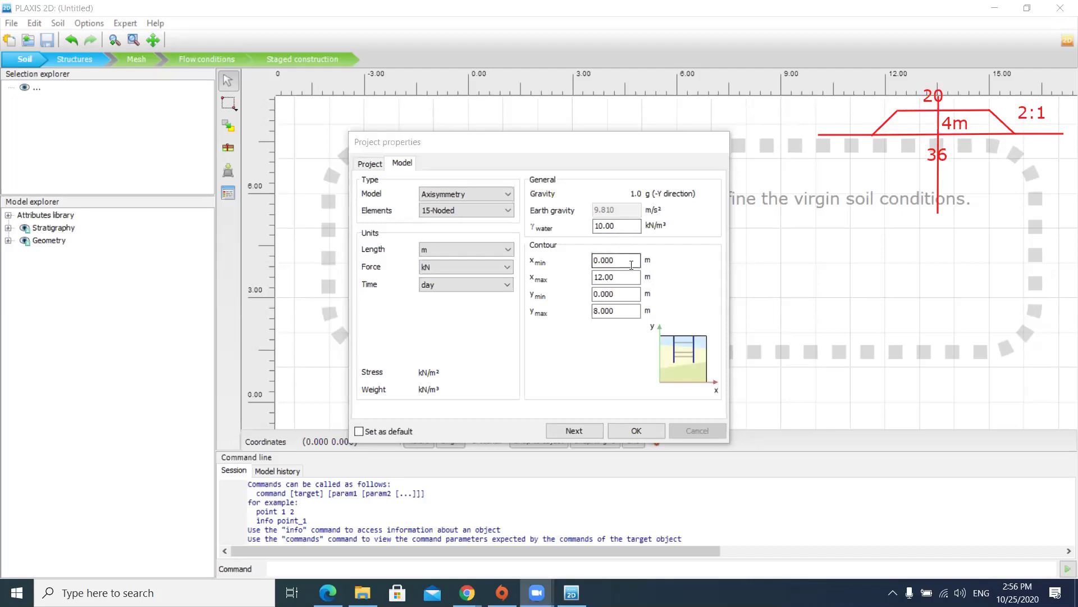
pyautogui.click(630, 259)
pyautogui.write('-60')
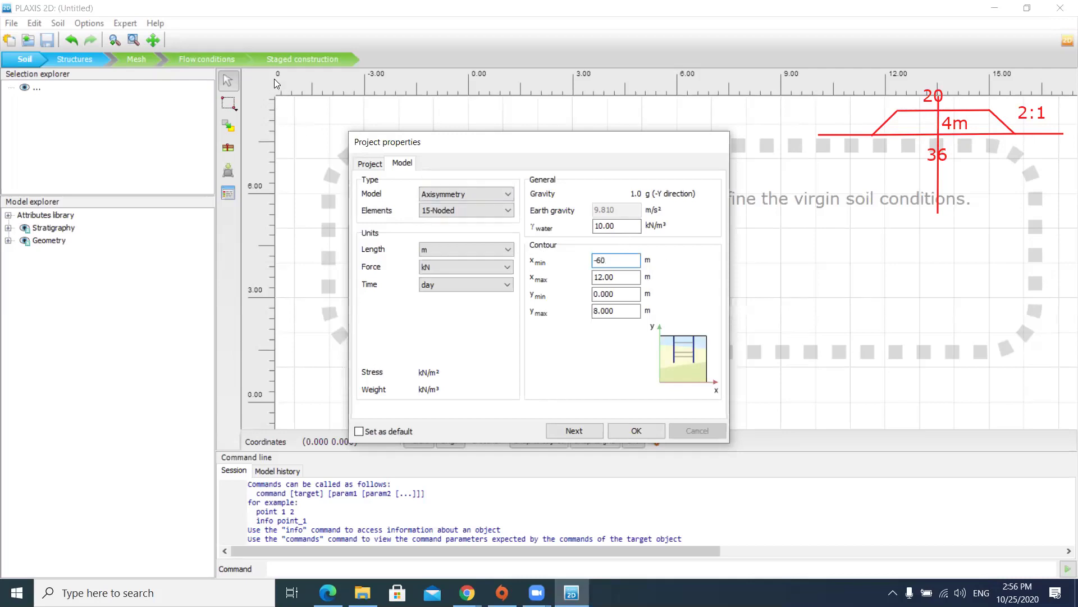
pyautogui.doubleClick(626, 282)
pyautogui.write('60')
pyautogui.click(618, 294)
# Step: Enter contour y_min 4 and y_max -60
pyautogui.doubleClick(623, 294)
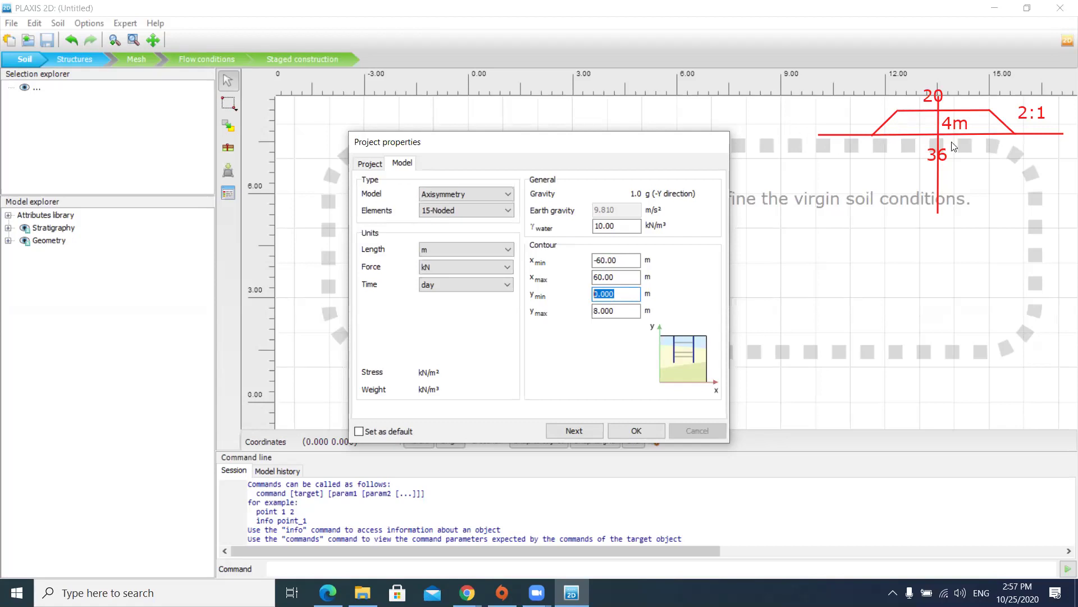
pyautogui.hotkey('shift', 'Tab')
pyautogui.press('Tab')
pyautogui.write('4')
pyautogui.click(628, 311)
pyautogui.doubleClick(627, 311)
pyautogui.write('-60')
# Step: Dismiss the Ymin < Ymax error and apply the corrected contour with y_min -60 and y_max 4
pyautogui.click(646, 430)
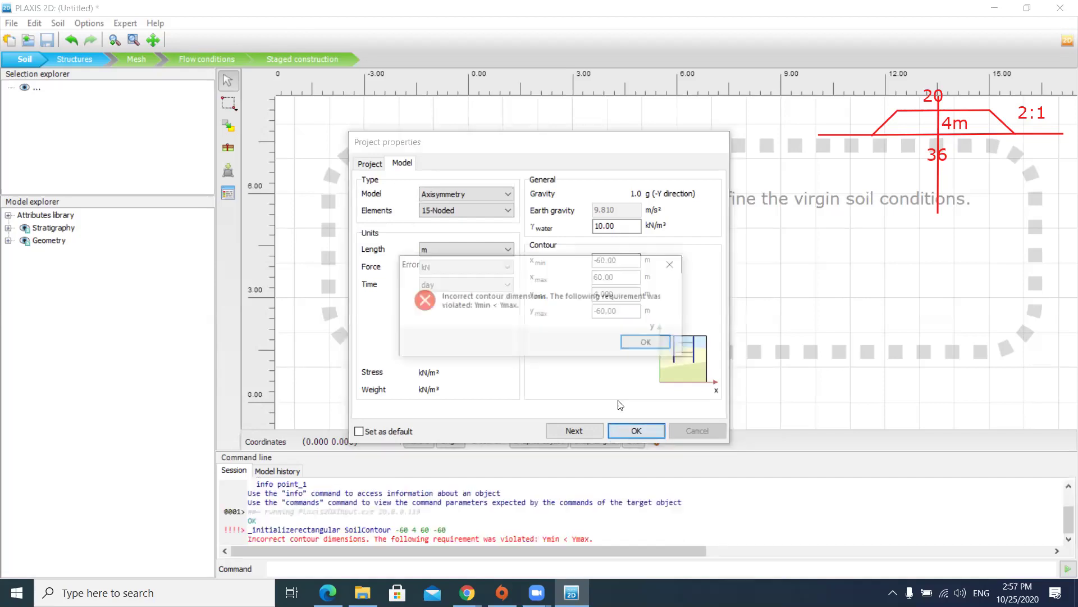
pyautogui.click(649, 343)
pyautogui.click(610, 292)
pyautogui.doubleClick(610, 291)
pyautogui.click(628, 310)
pyautogui.doubleClick(626, 297)
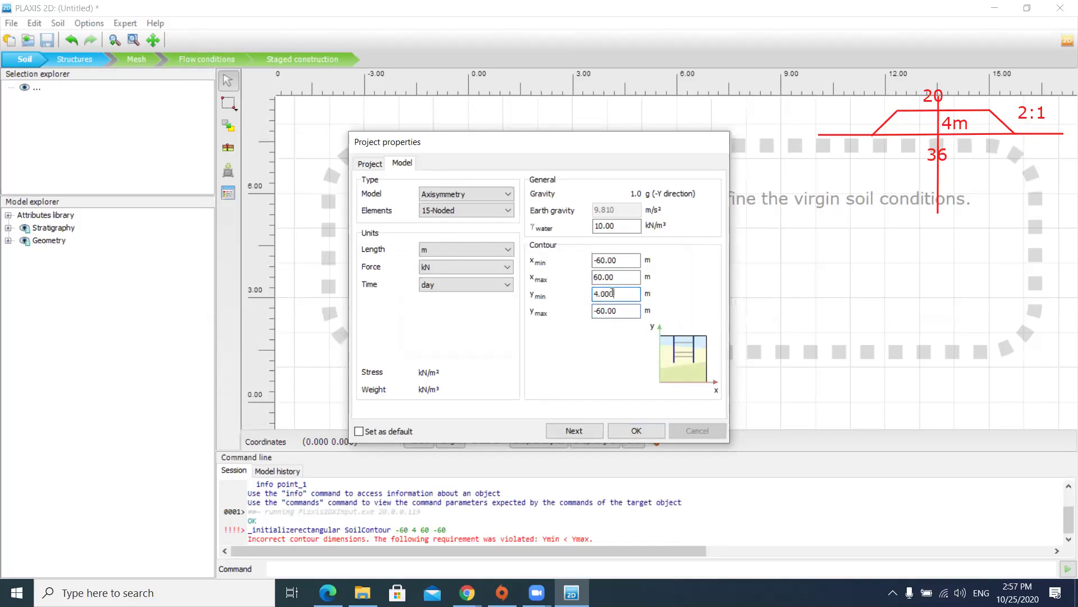
pyautogui.write('-60')
pyautogui.press('Tab')
pyautogui.write('4')
pyautogui.click(621, 426)
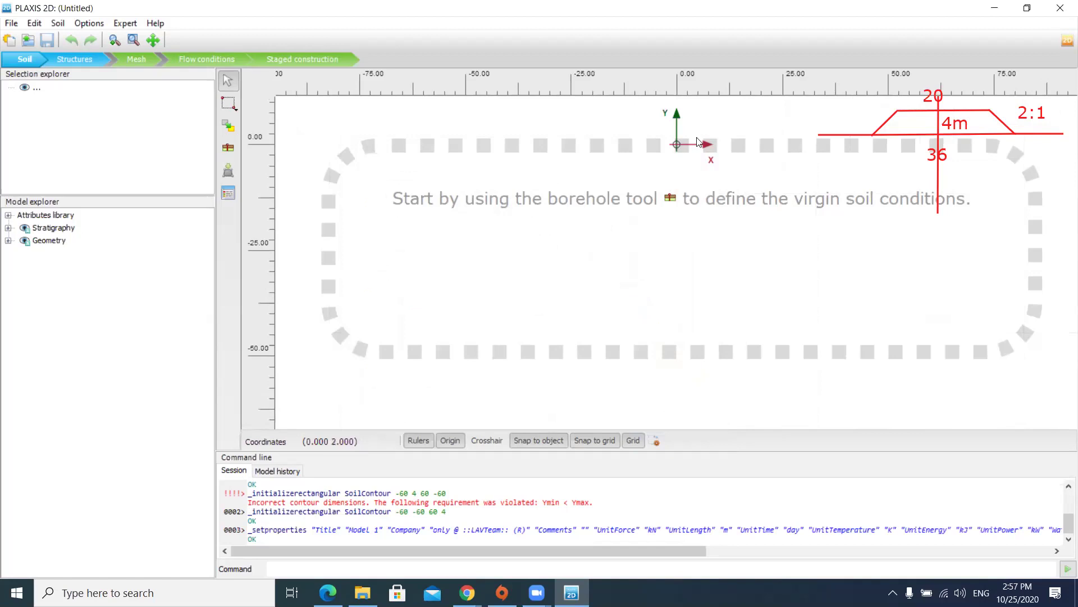
# Step: Zoom out and pan to centre the view on the -60 to 60 m soil contour
pyautogui.scroll(-1, 630, 208)
pyautogui.scroll(-1, 651, 208)
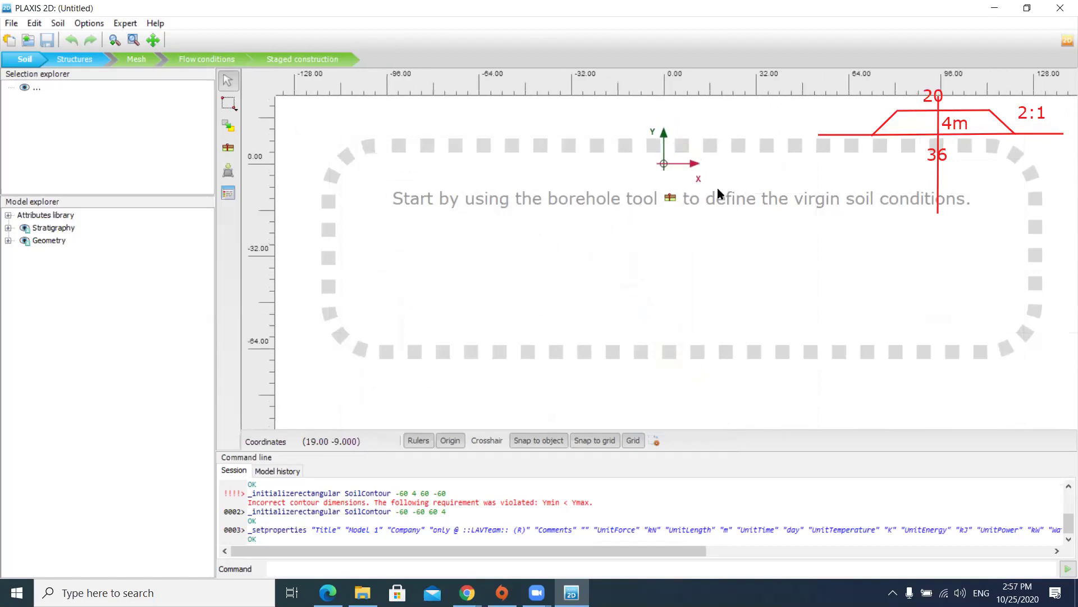
pyautogui.moveTo(748, 194); pyautogui.dragTo(782, 187)
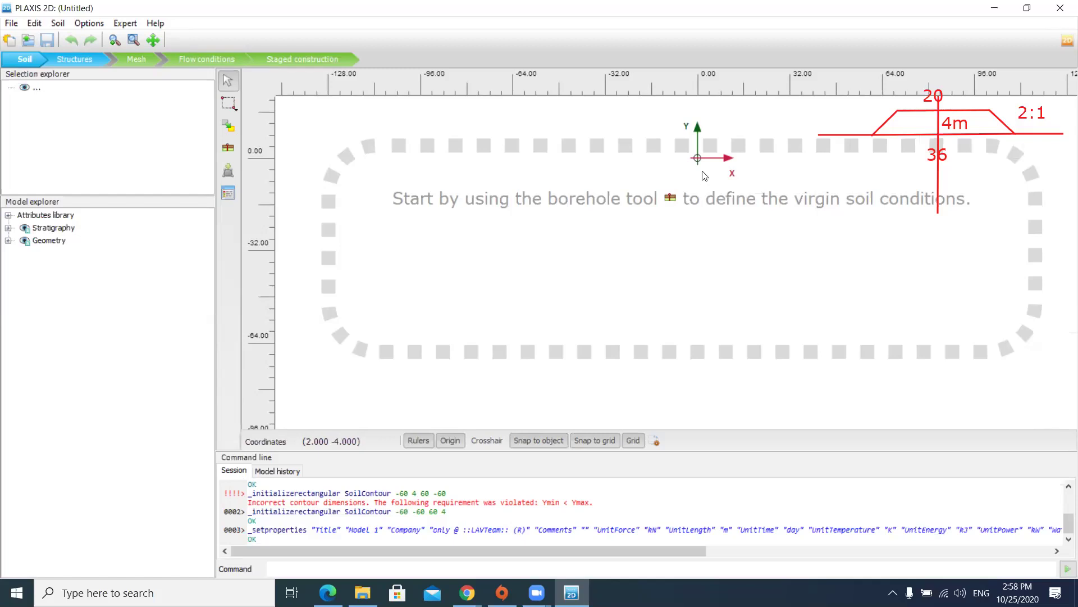
pyautogui.scroll(1, 699, 166)
pyautogui.scroll(-1, 688, 168)
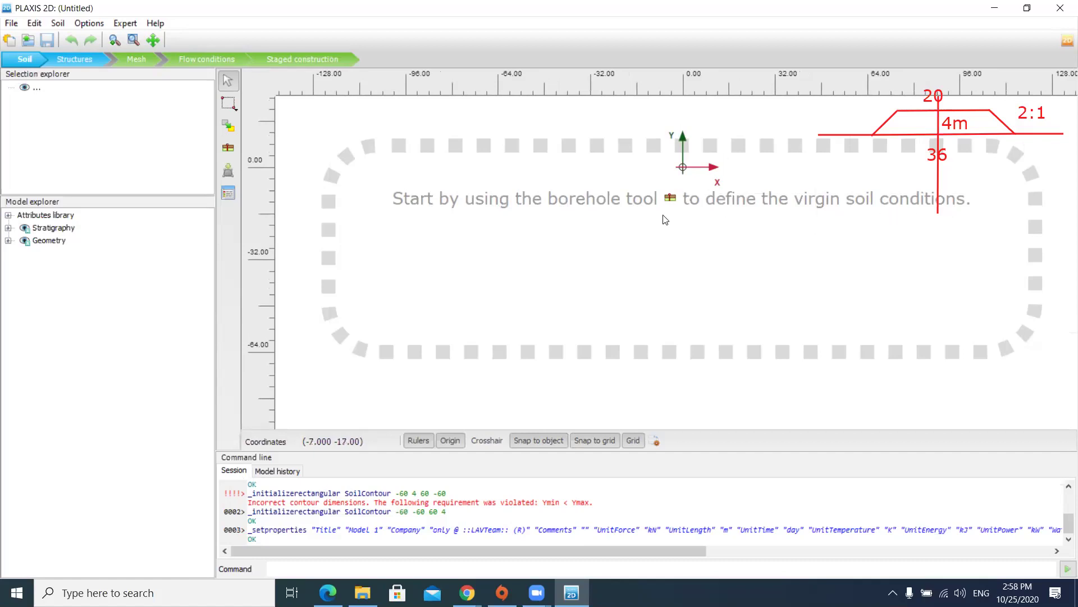
# Step: Place Borehole_1 at x = 0 and add one soil layer with no material assigned
pyautogui.click(229, 150)
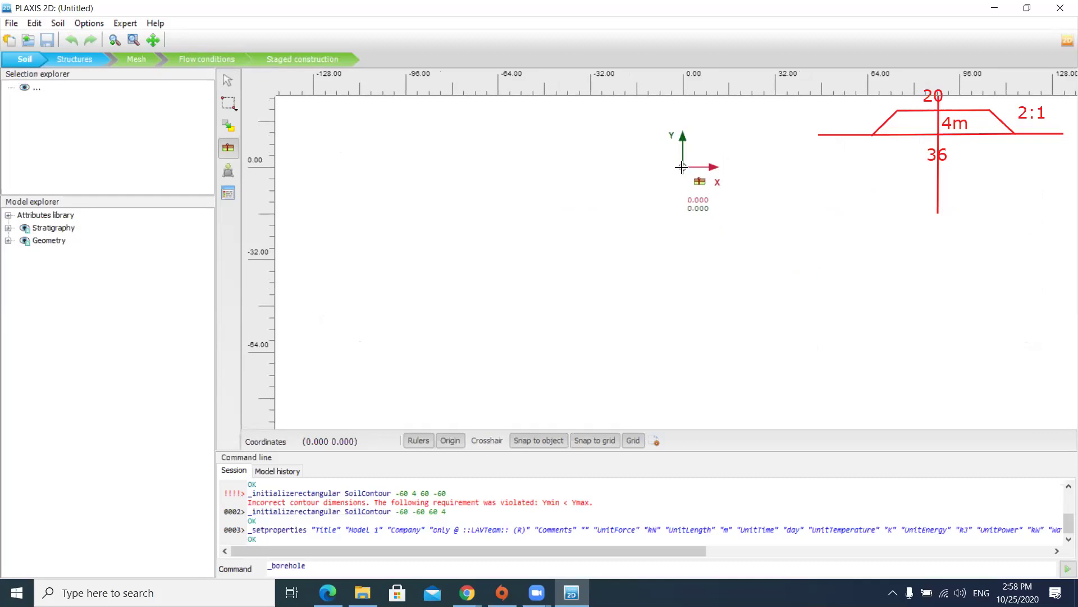
pyautogui.click(681, 167)
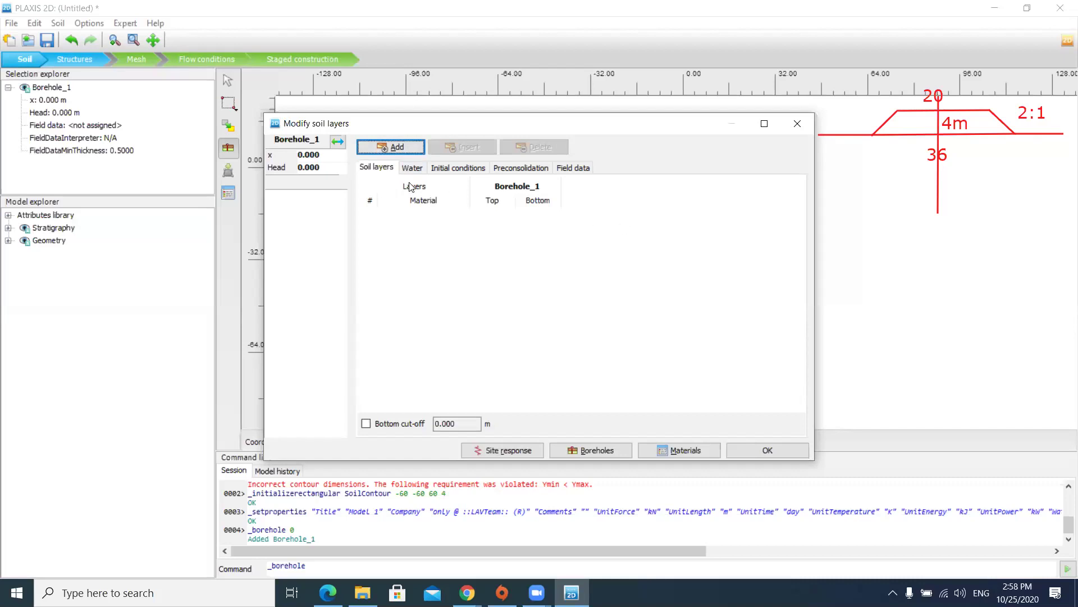
pyautogui.click(407, 148)
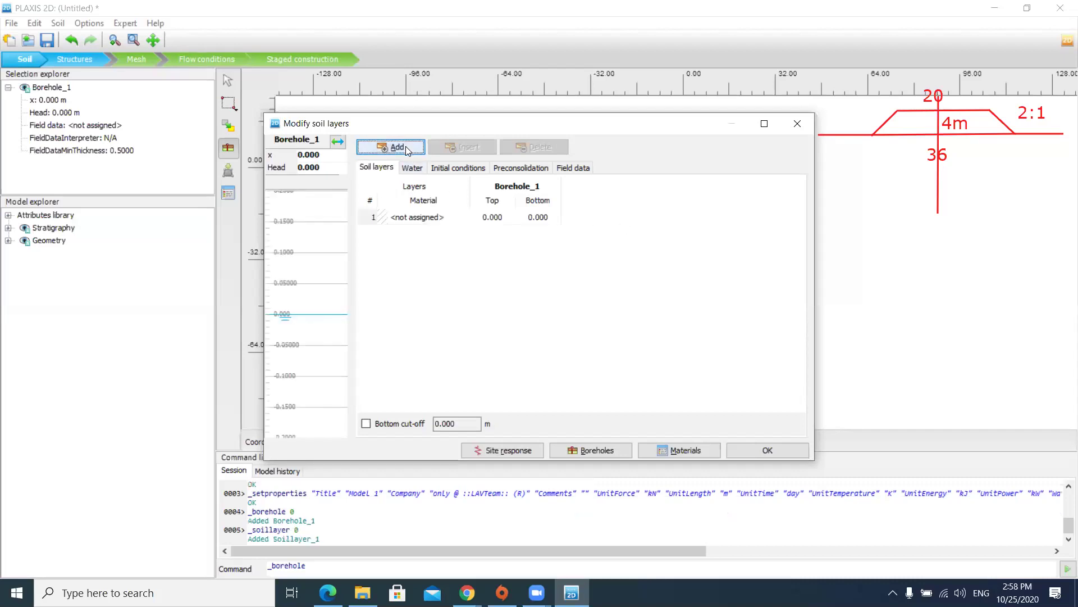